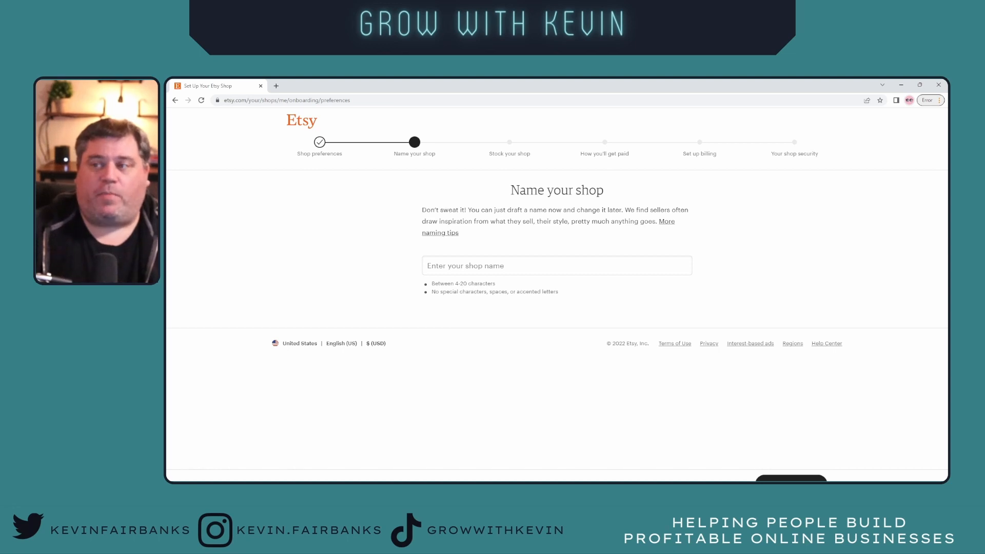
Enter GrowWithKevin as the shop name, correcting the typo, and save it
left_click(470, 266)
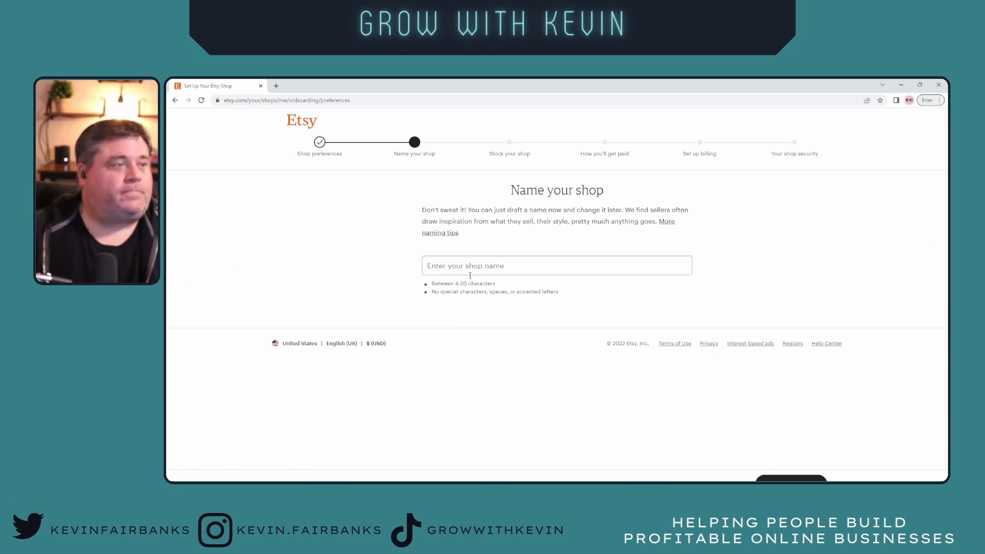
type("Grpw")
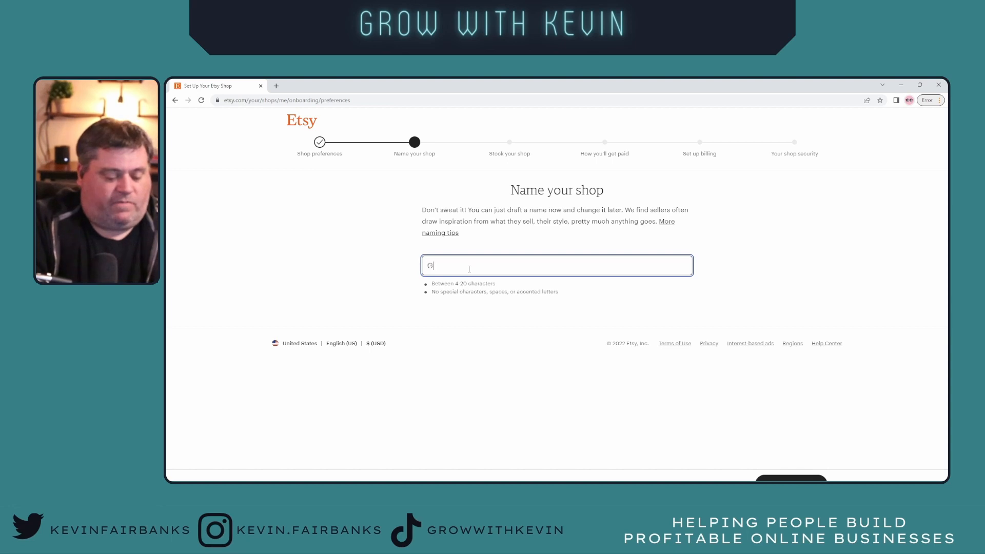
key("BackSpace")
key("BackSpace")
type("owWithKevin")
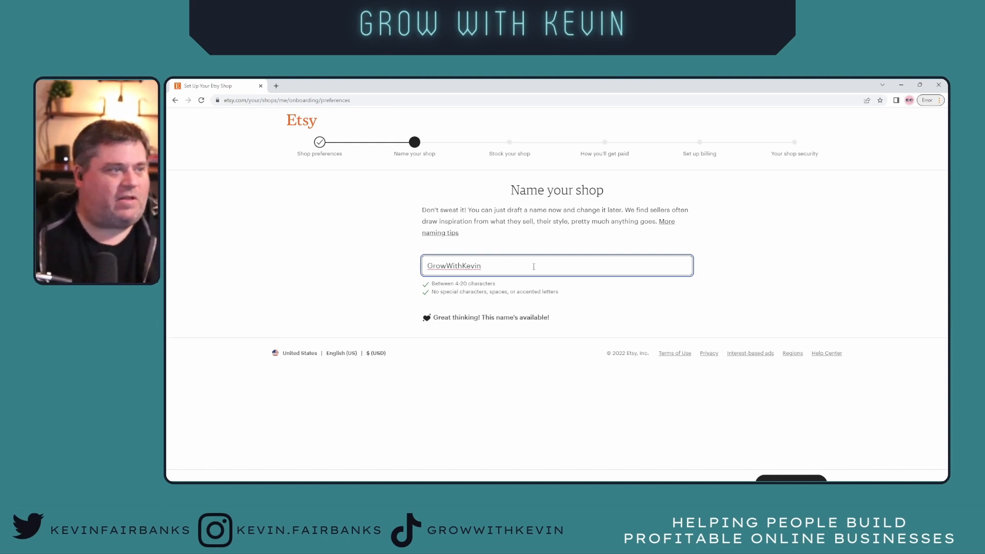
left_click(791, 478)
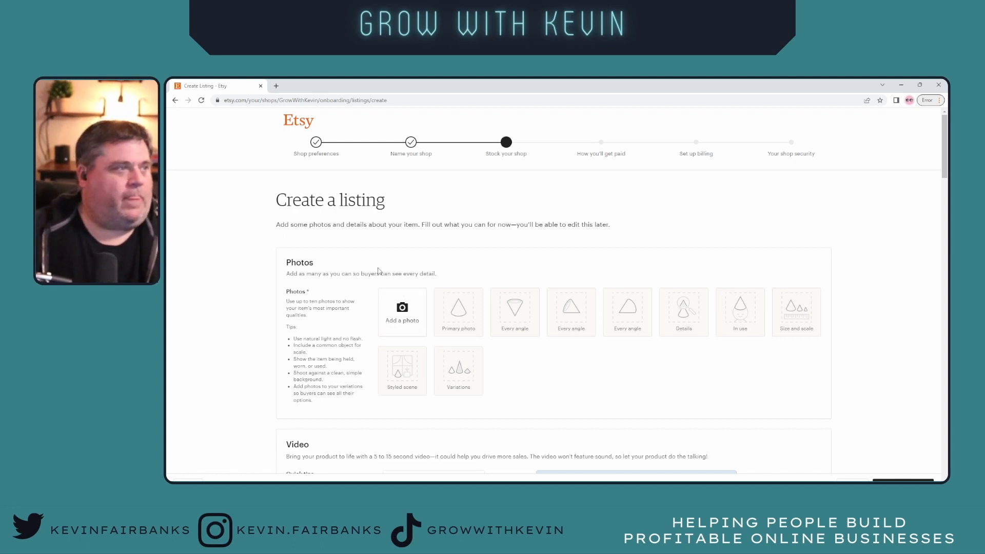
Upload the chosen portrait image as the listing's primary photo
scroll(365, 273, "down", 1)
scroll(354, 283, "down", 1)
scroll(390, 308, "up", 2)
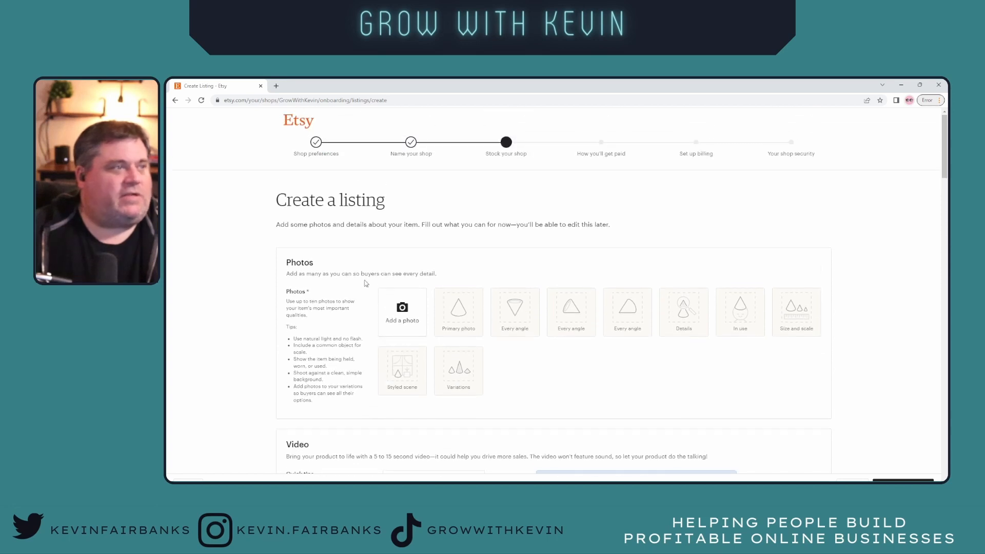
left_click(412, 327)
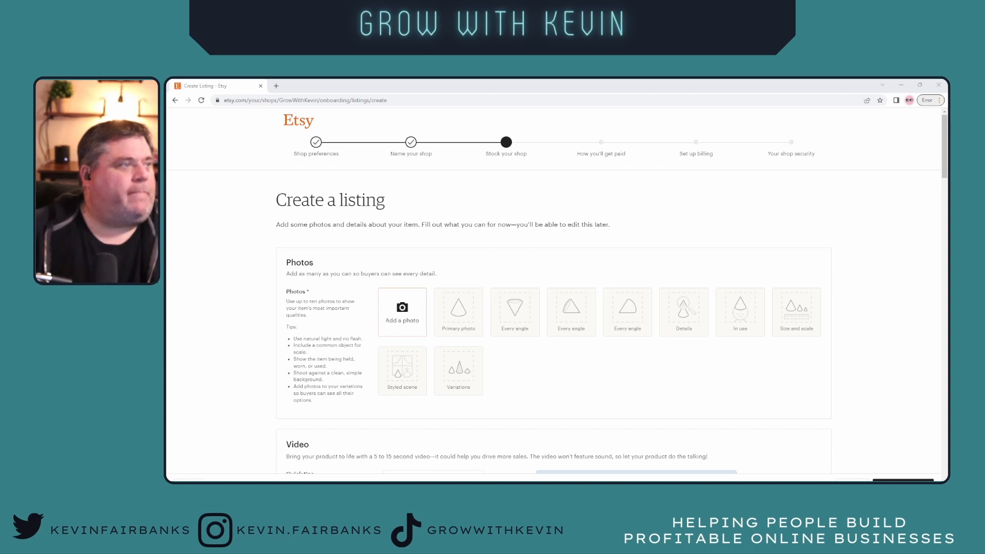
left_click(537, 307)
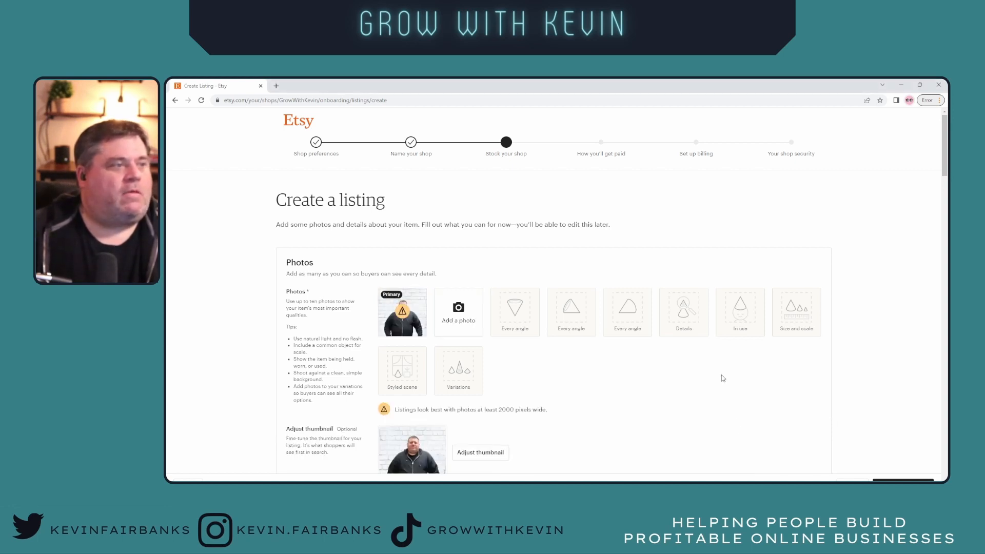
Review the 2000-pixel photo width advice and move down to the listing title field
scroll(565, 377, "down", 5)
scroll(563, 373, "up", 3)
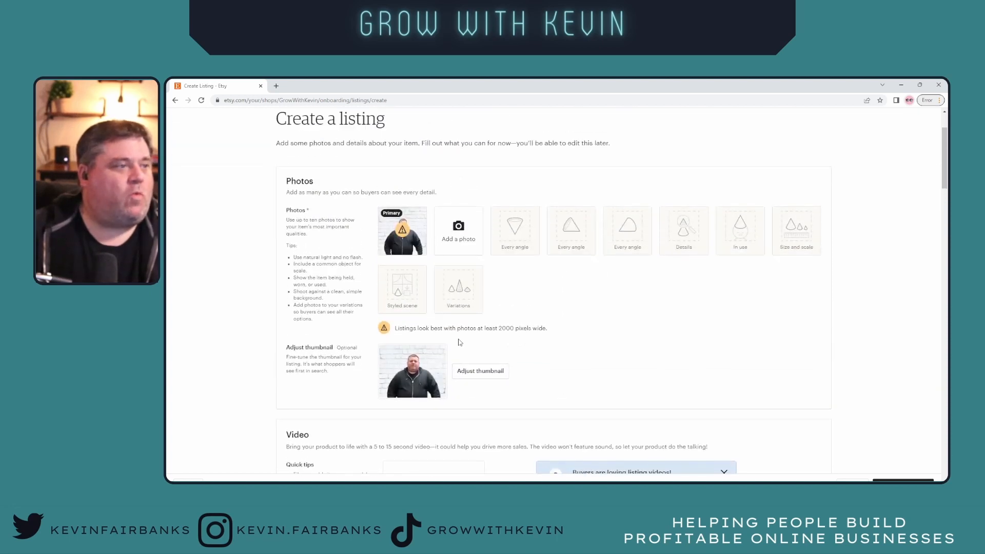
left_click_drag(449, 328, 547, 329)
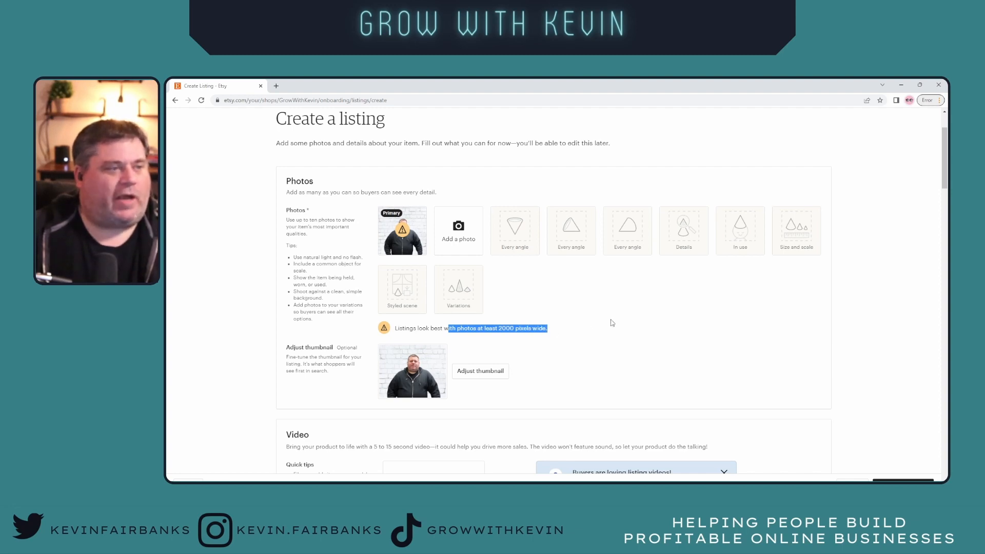
scroll(612, 323, "up", 3)
scroll(610, 324, "down", 3)
scroll(609, 324, "up", 3)
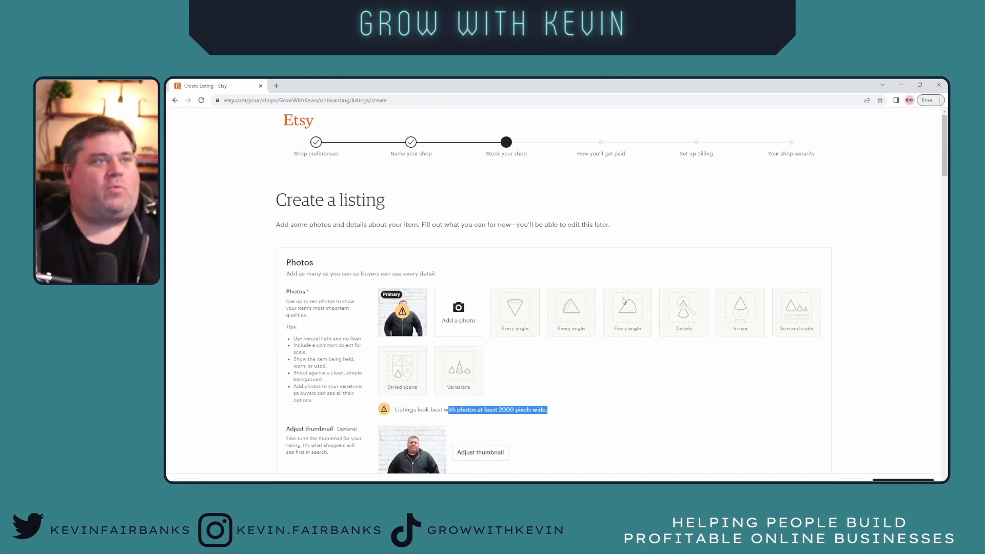
scroll(622, 354, "down", 5)
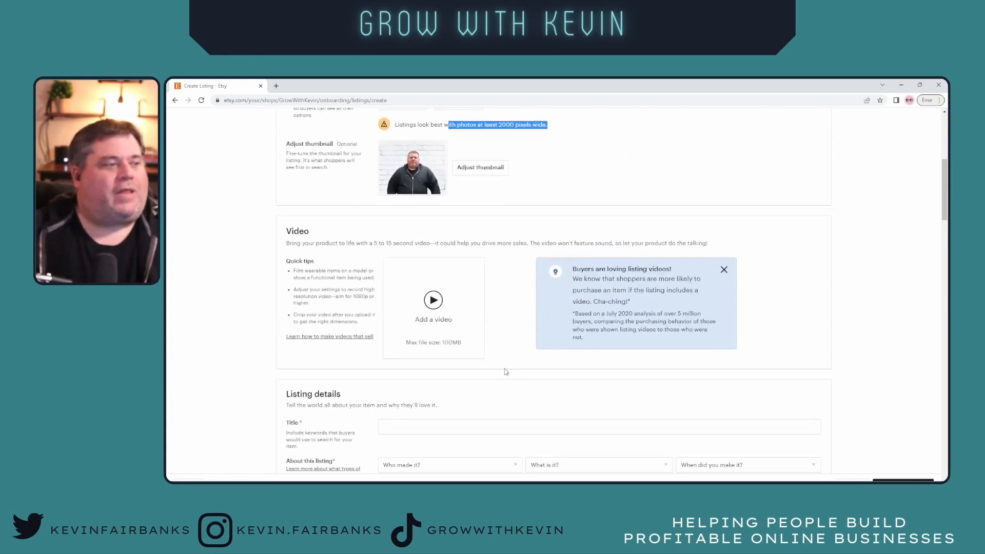
scroll(506, 371, "down", 3)
left_click(432, 264)
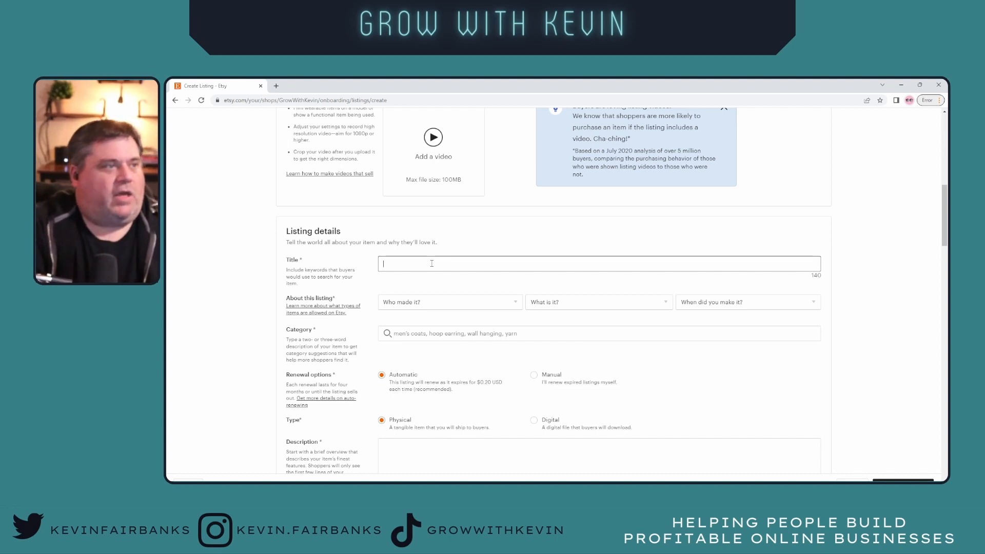
Title the listing 'Kevin' and set About this listing to I did, A finished product, Made To Order
type("Kevin")
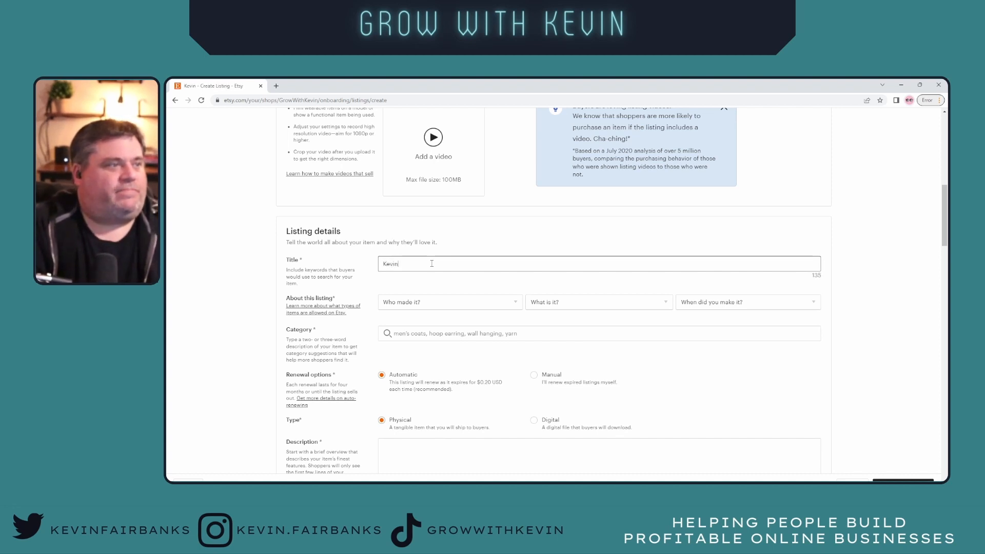
left_click(508, 308)
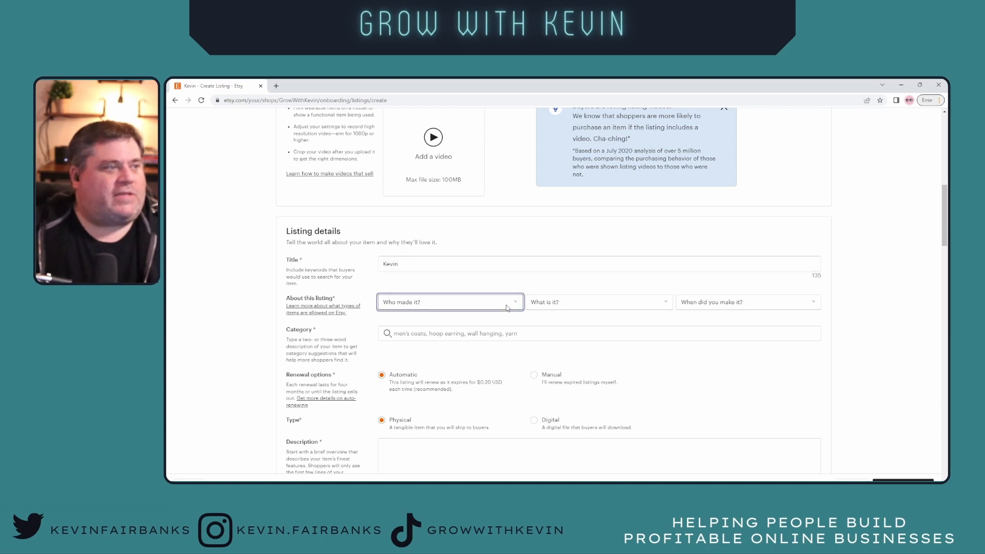
left_click(495, 331)
left_click(609, 301)
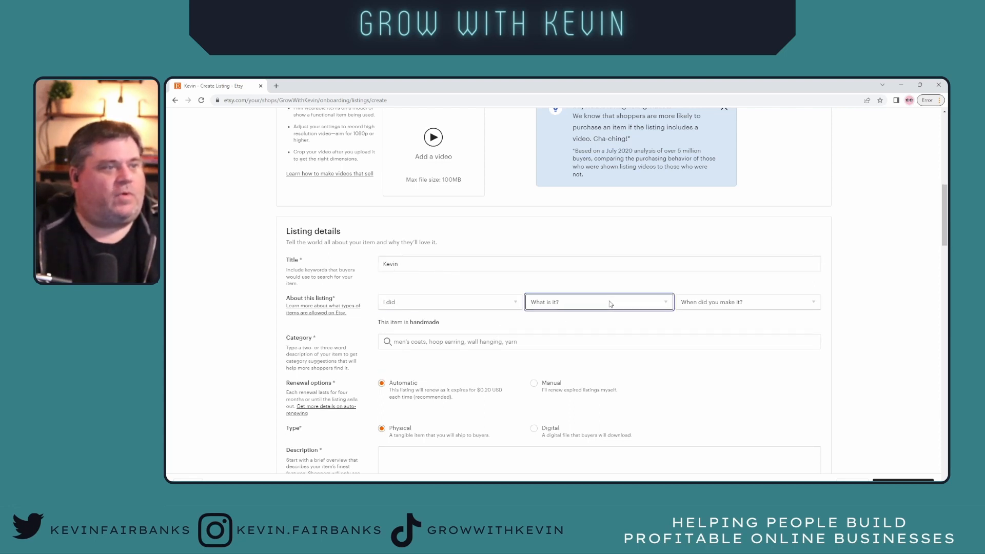
left_click(617, 328)
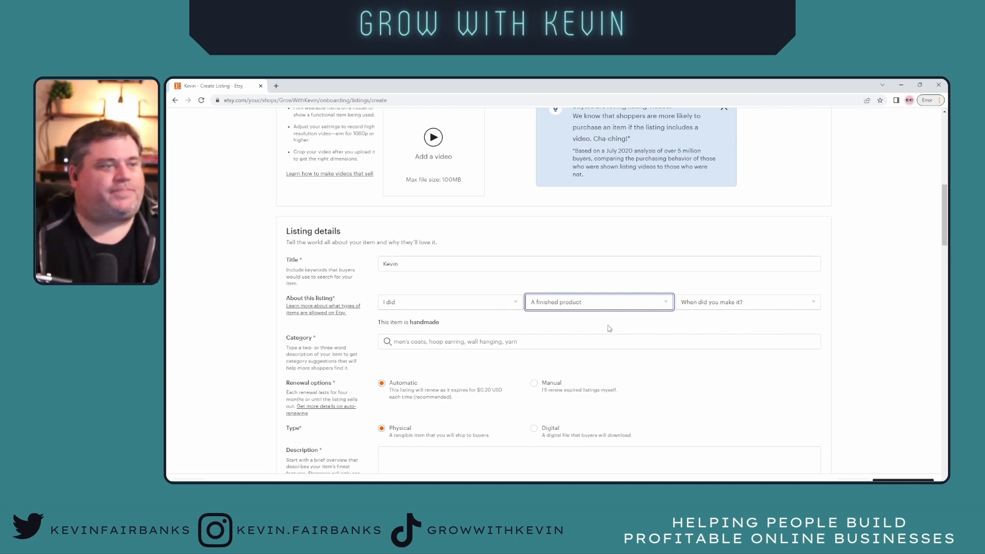
left_click(793, 302)
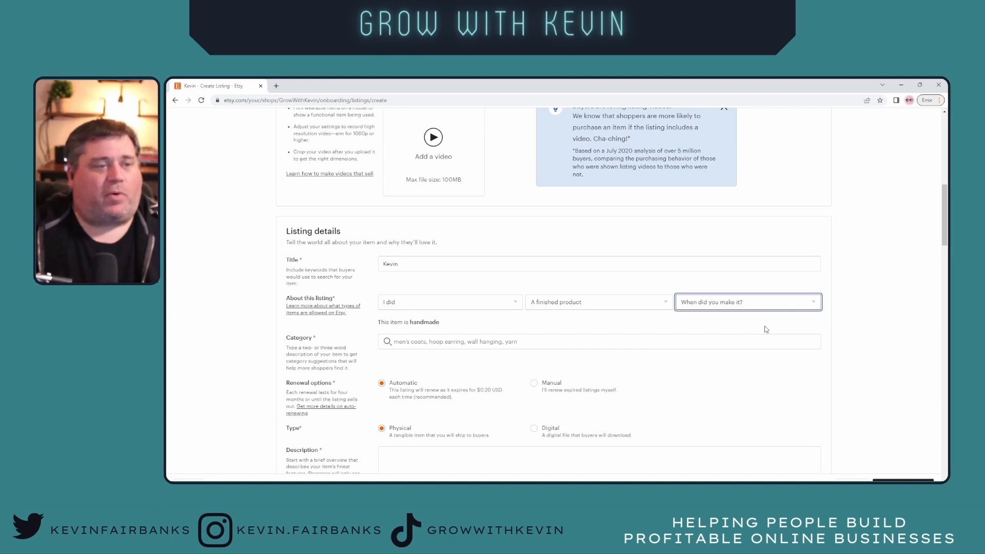
left_click(765, 326)
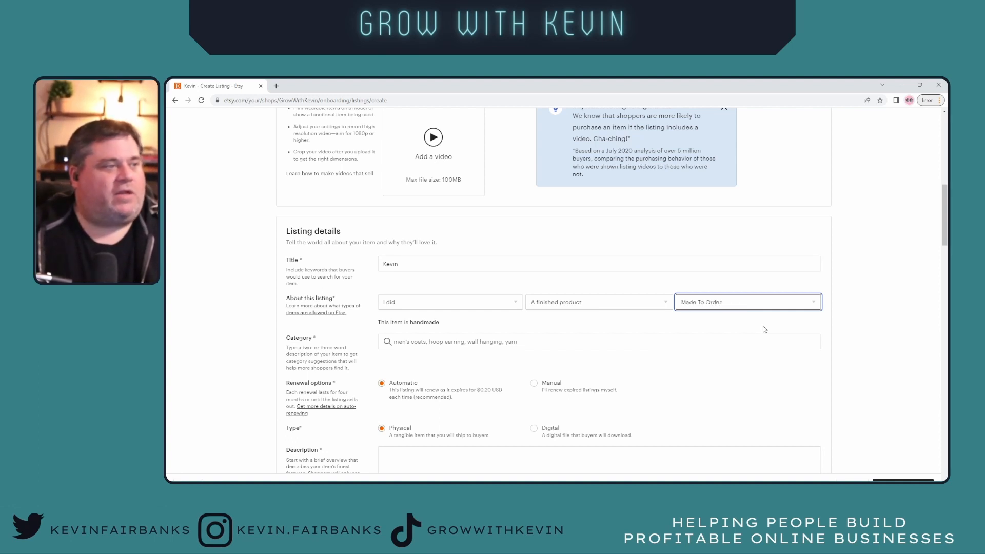
left_click(420, 342)
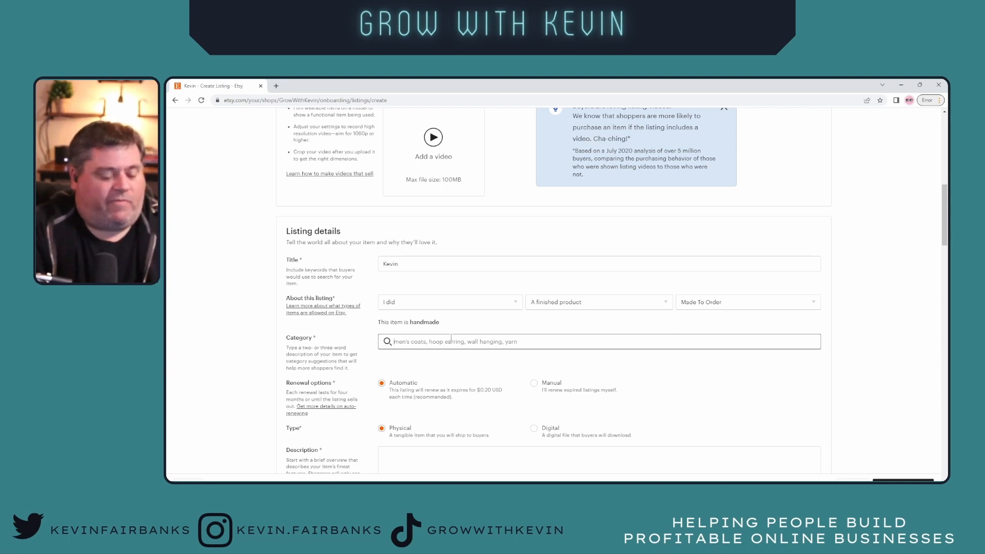
Set the category to Black & White photography, with primary colour Black and secondary White
type("phot")
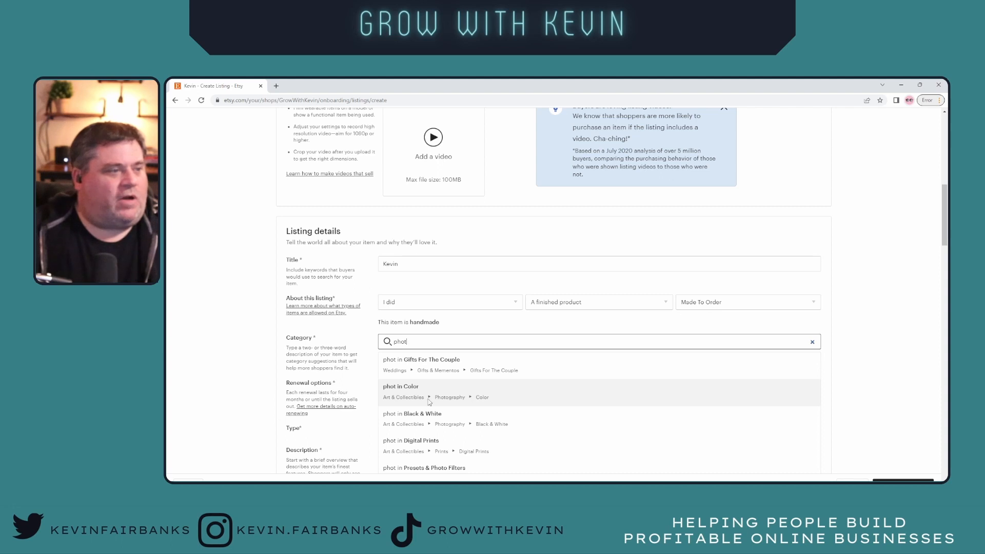
left_click(485, 429)
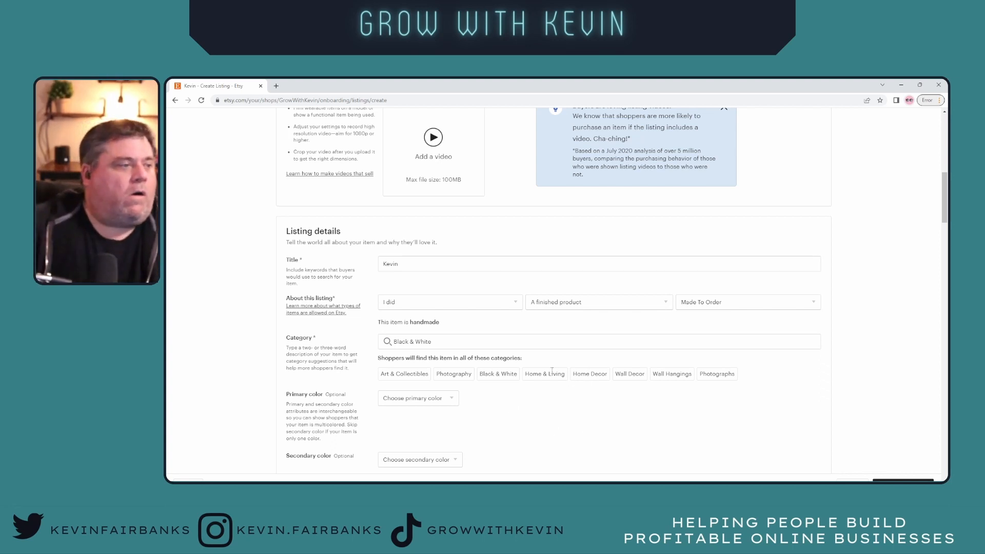
scroll(589, 374, "down", 3)
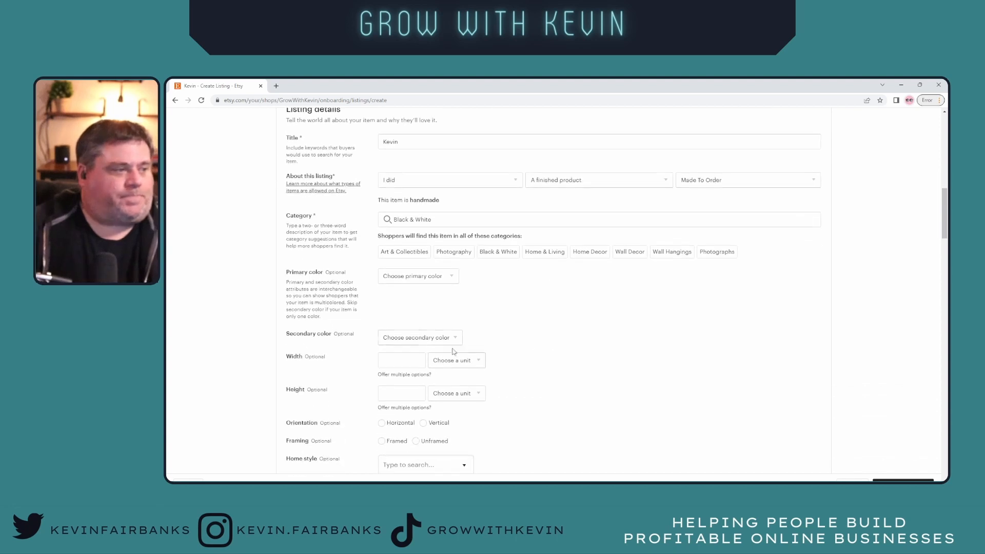
left_click(447, 278)
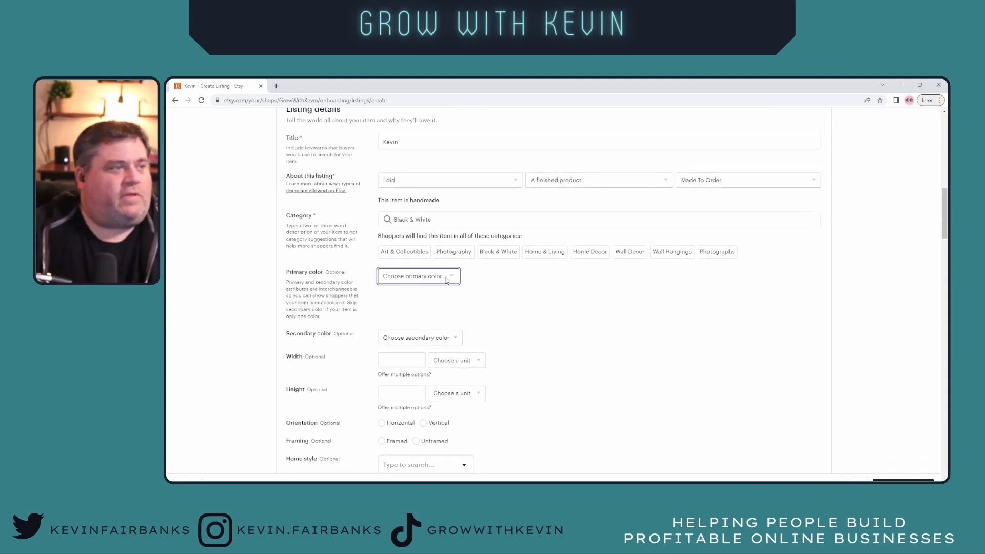
left_click(417, 310)
left_click(451, 339)
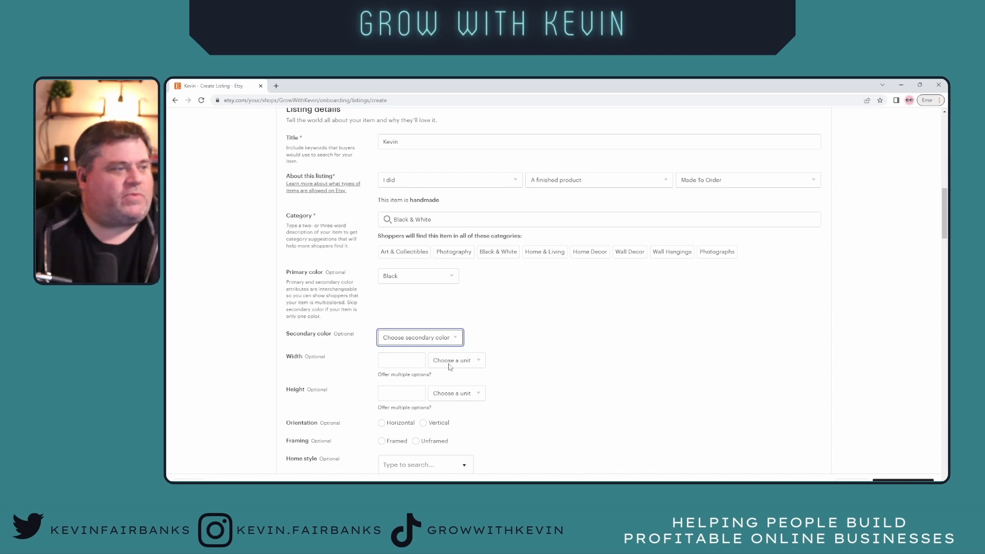
left_click(444, 478)
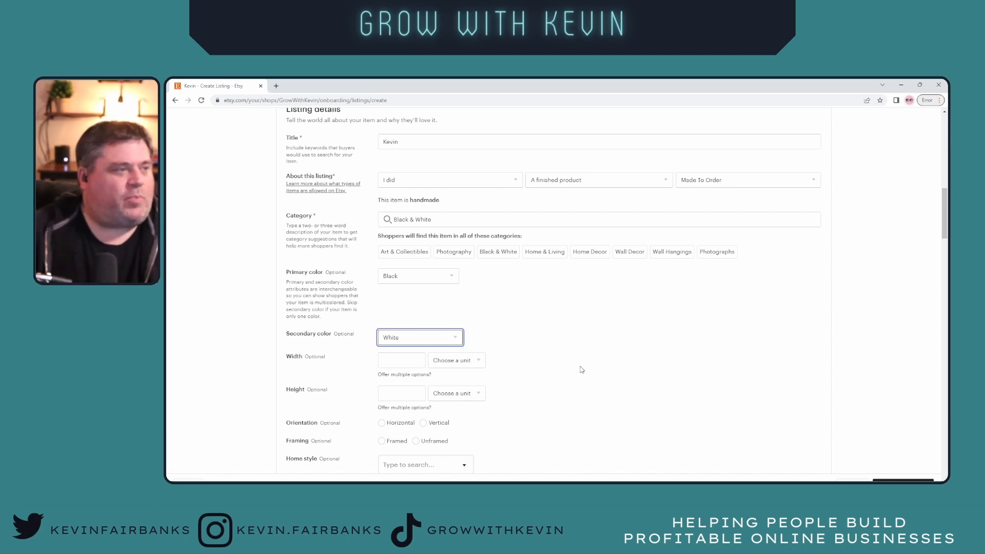
Set the print orientation to Vertical
scroll(578, 338, "up", 6)
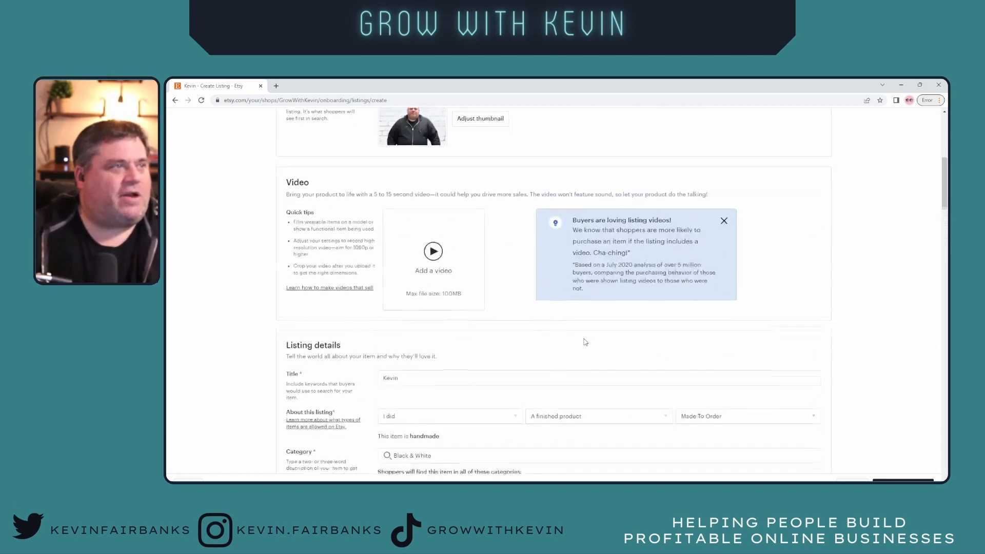
scroll(582, 279, "down", 3)
scroll(411, 169, "up", 4)
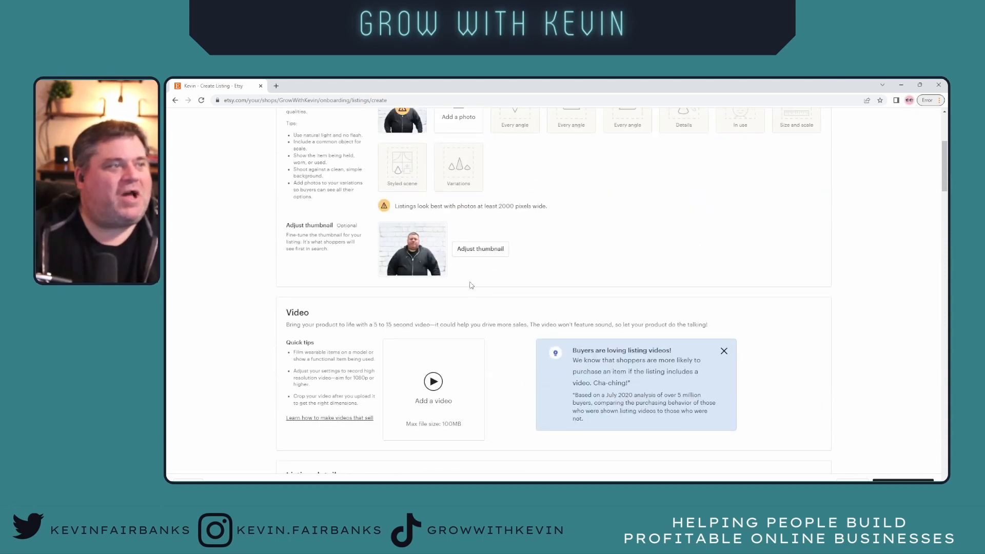
scroll(486, 331, "down", 6)
scroll(487, 331, "down", 3)
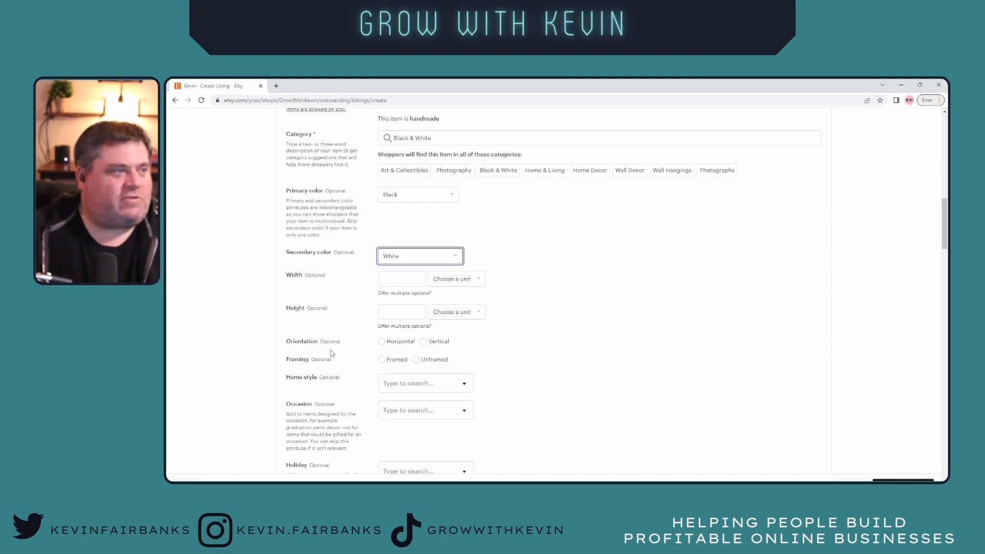
left_click(427, 343)
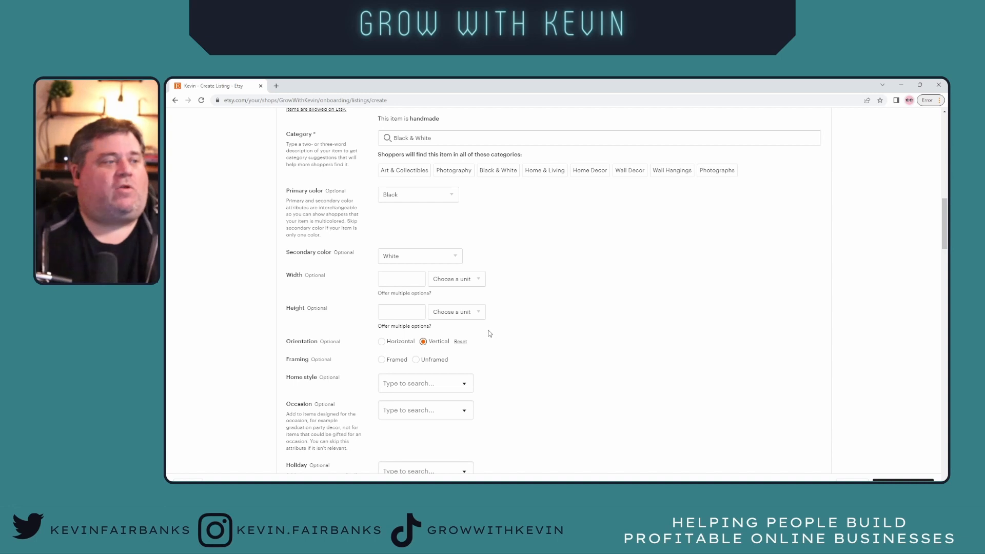
Mark the print Unframed, with home style Rustic & primitive and occasion Housewarming
left_click(417, 360)
scroll(543, 380, "down", 2)
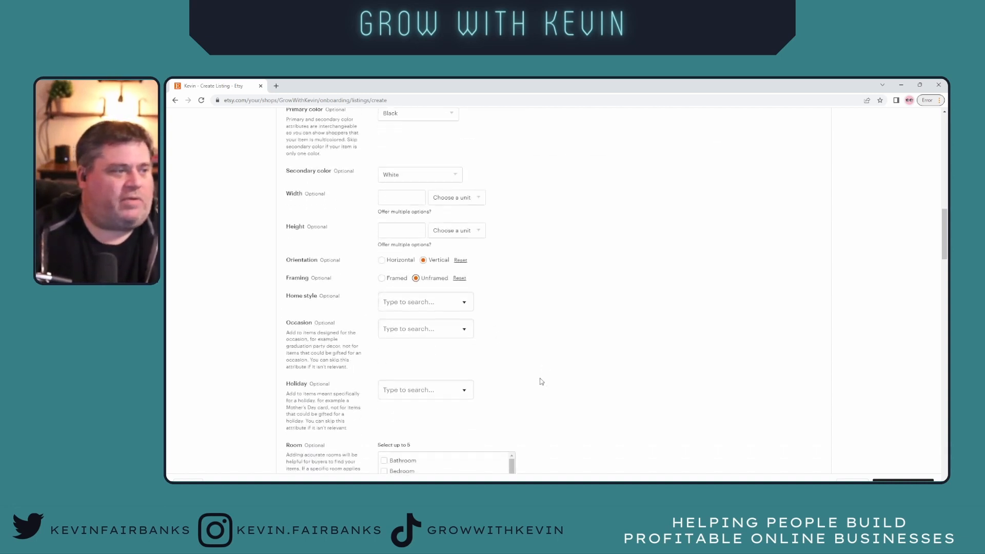
left_click(431, 302)
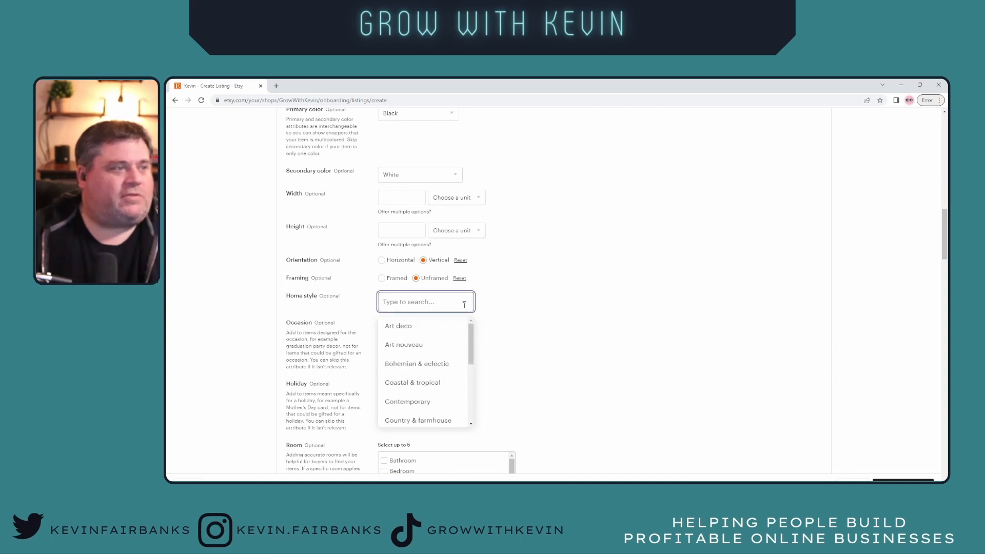
scroll(449, 377, "down", 1)
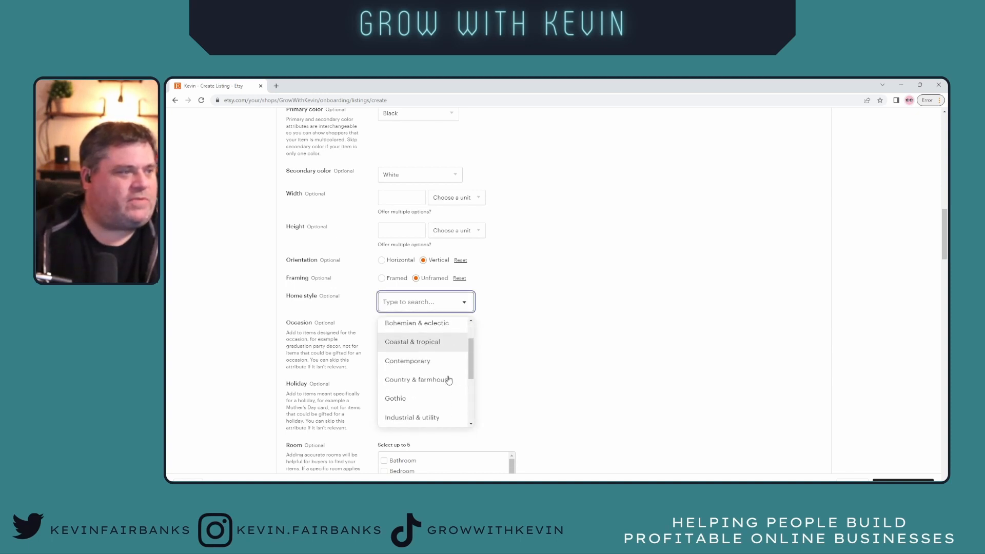
scroll(448, 365, "down", 3)
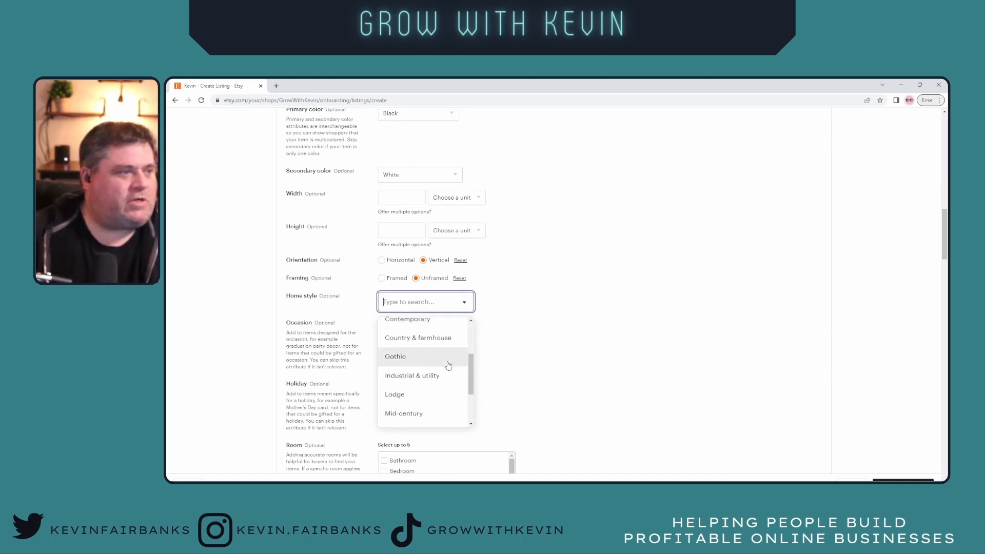
scroll(448, 366, "down", 1)
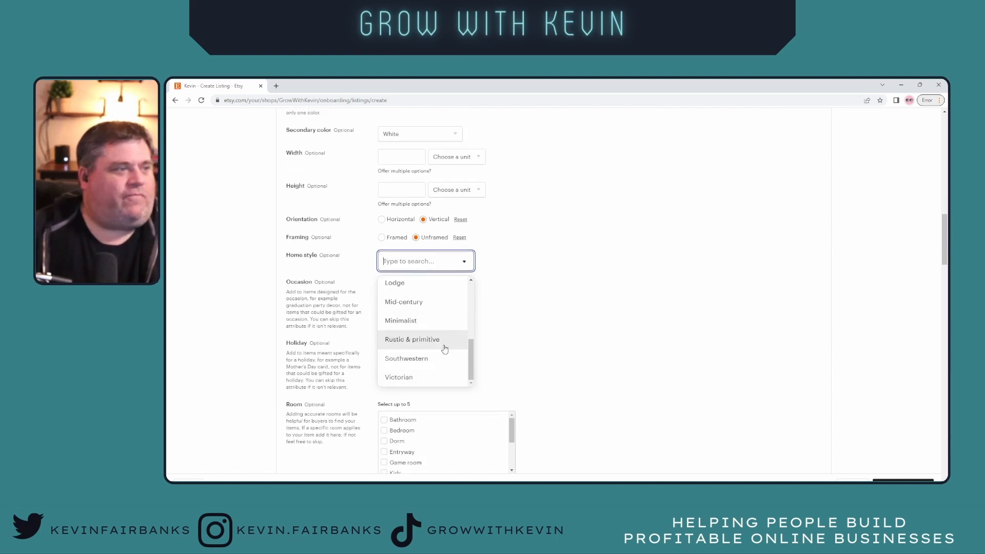
left_click(444, 340)
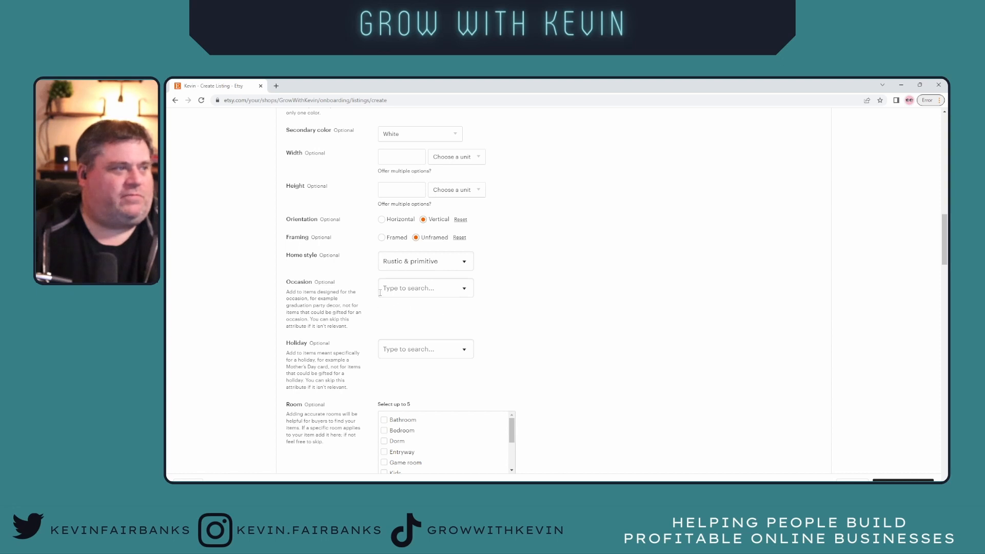
left_click(456, 291)
scroll(439, 344, "down", 1)
scroll(440, 344, "down", 1)
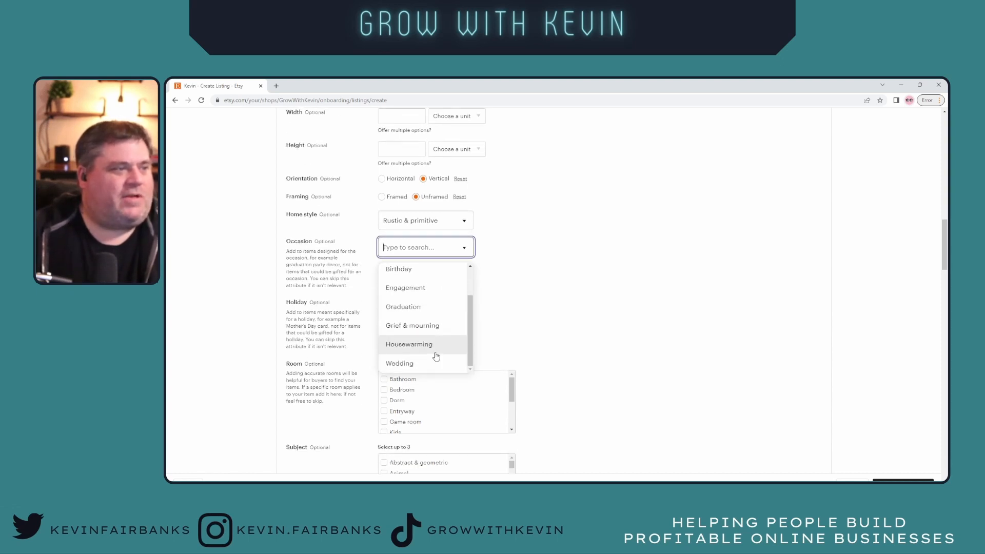
left_click(437, 351)
Set the holiday to Independence Day, replacing the mistaken Halloween choice
left_click(456, 314)
left_click(462, 316)
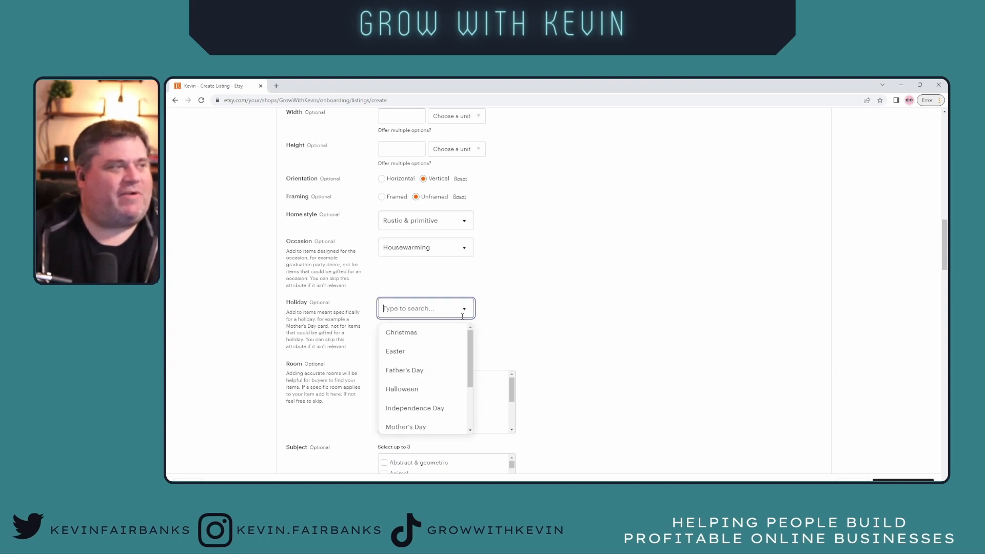
left_click(450, 388)
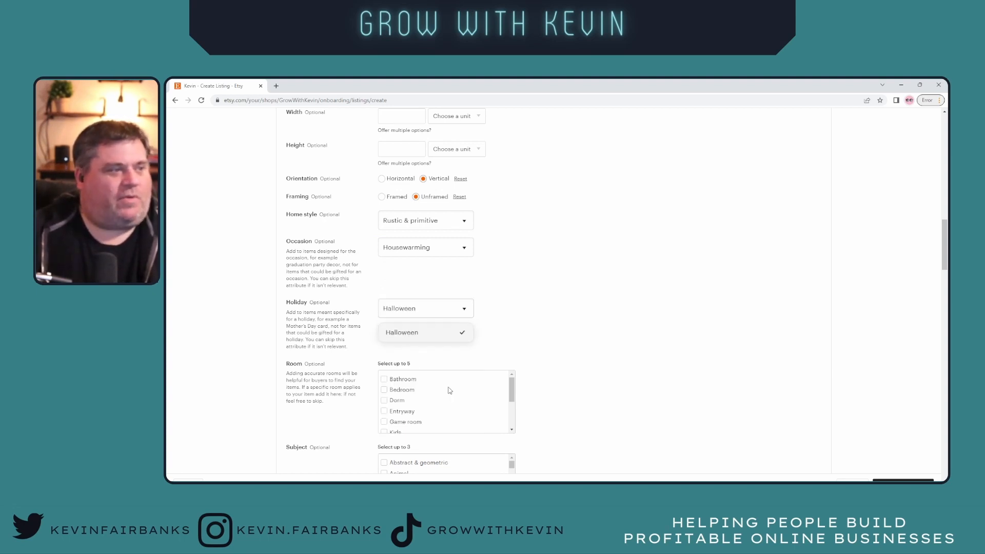
left_click(462, 309)
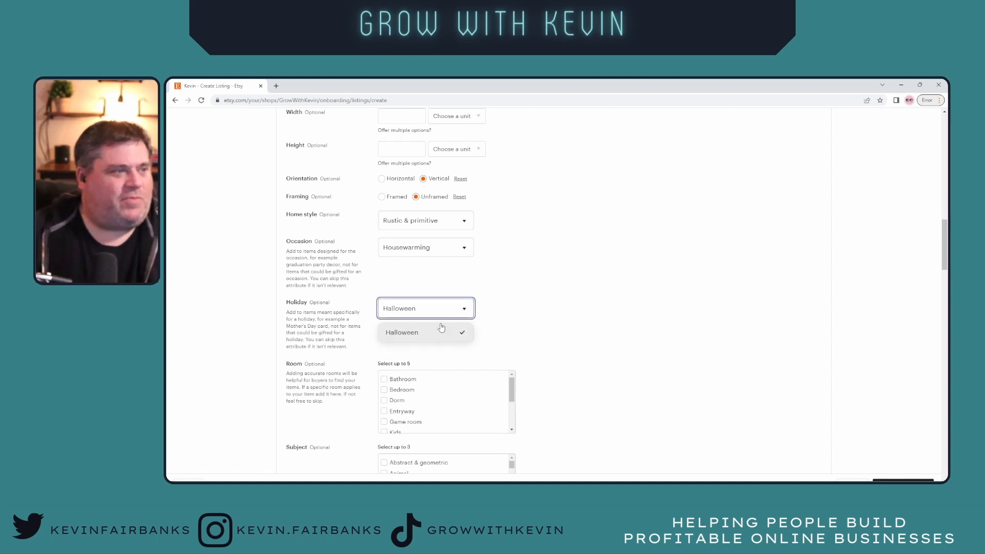
key("BackSpace")
key("BackSpace")
key("BackSpace")
key("BackSpace")
key("BackSpace")
key("BackSpace")
key("BackSpace")
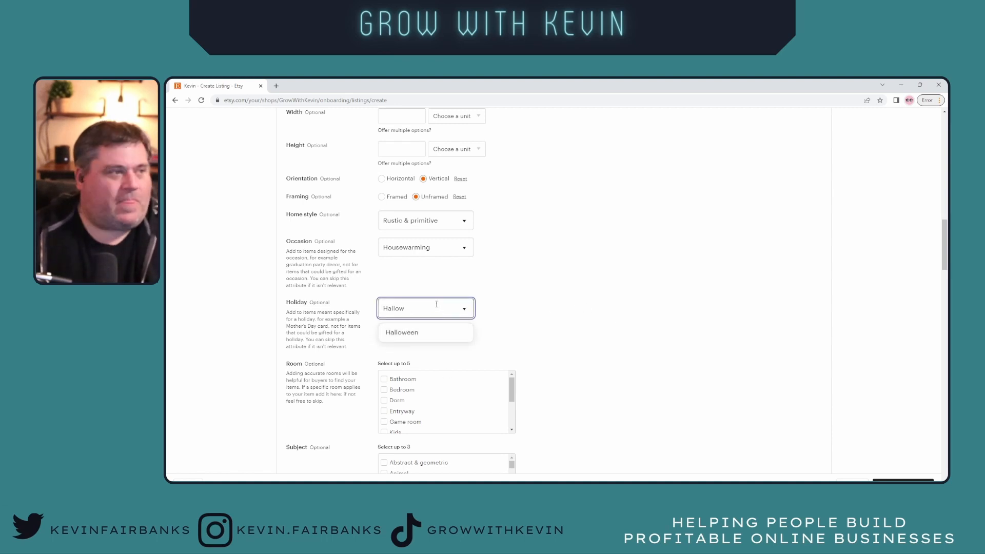
key("BackSpace")
key("BackSpace")
left_click(445, 409)
Tick Game room, Living room and Office as the listing's rooms
scroll(554, 297, "down", 2)
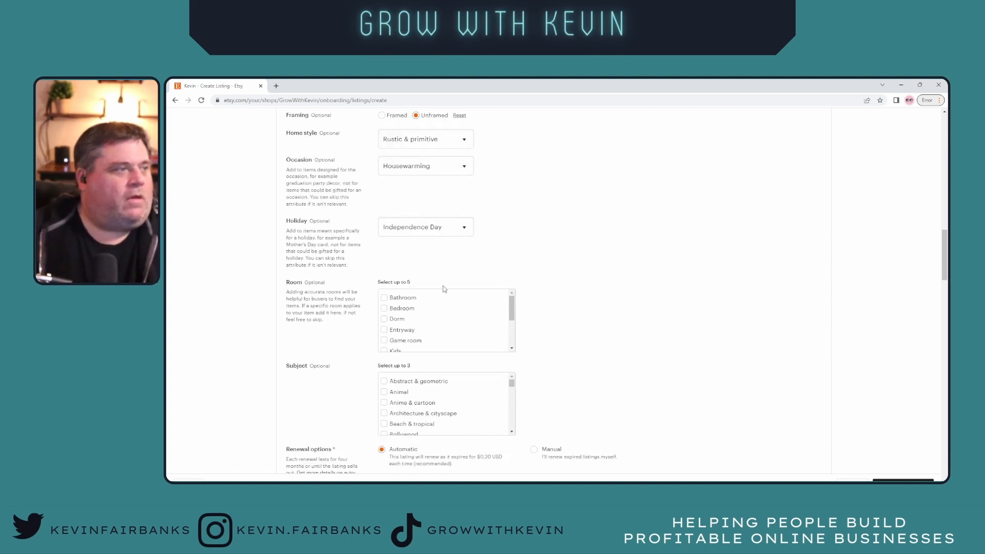
scroll(408, 331, "down", 1)
left_click(384, 299)
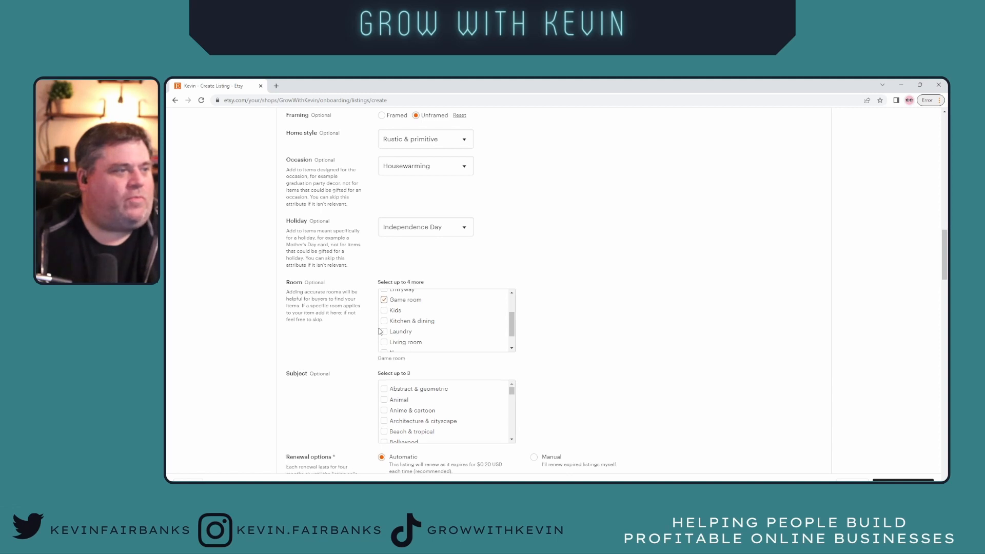
left_click(385, 342)
scroll(440, 323, "down", 3)
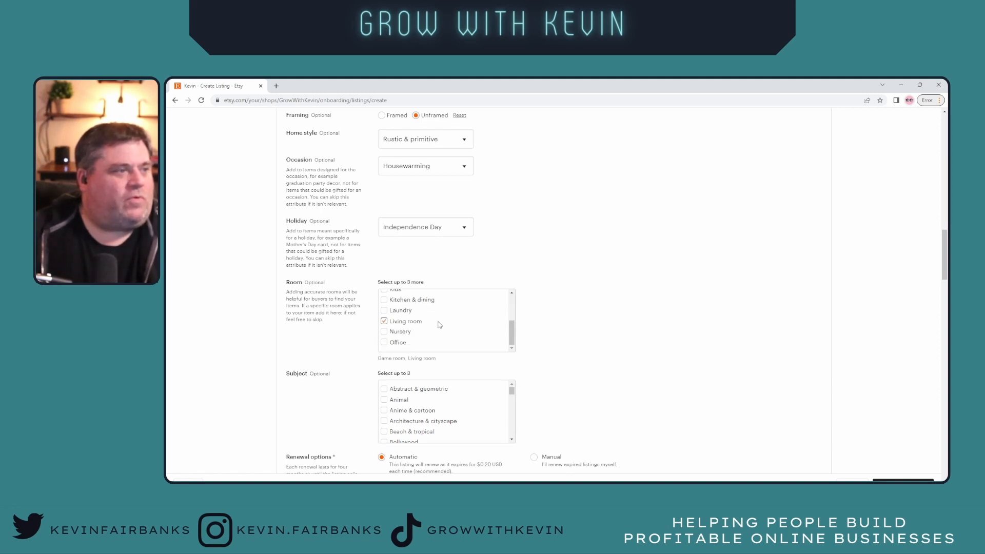
left_click(386, 302)
Set the listing's subject to People & portrait
scroll(405, 303, "up", 2)
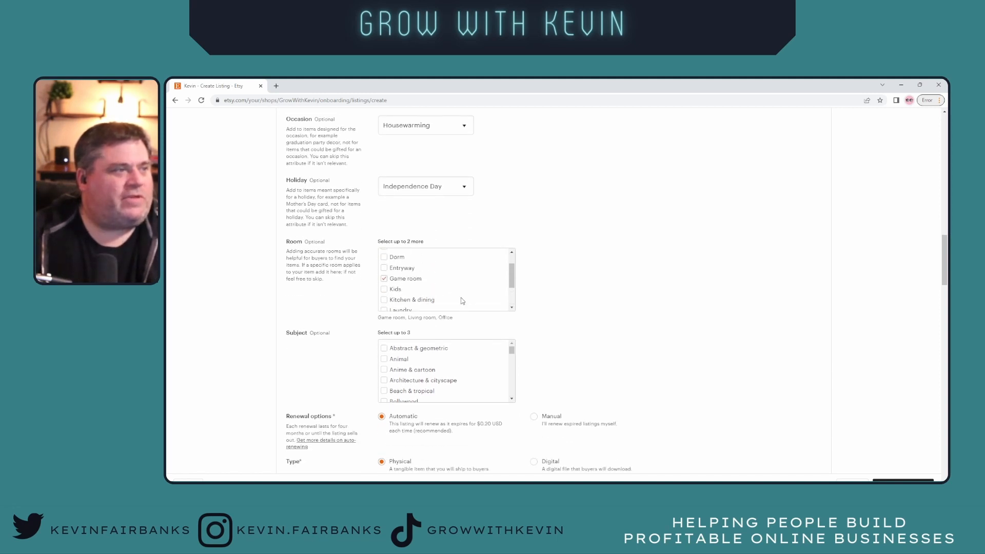
scroll(424, 295, "up", 1)
scroll(419, 296, "down", 2)
scroll(442, 312, "down", 2)
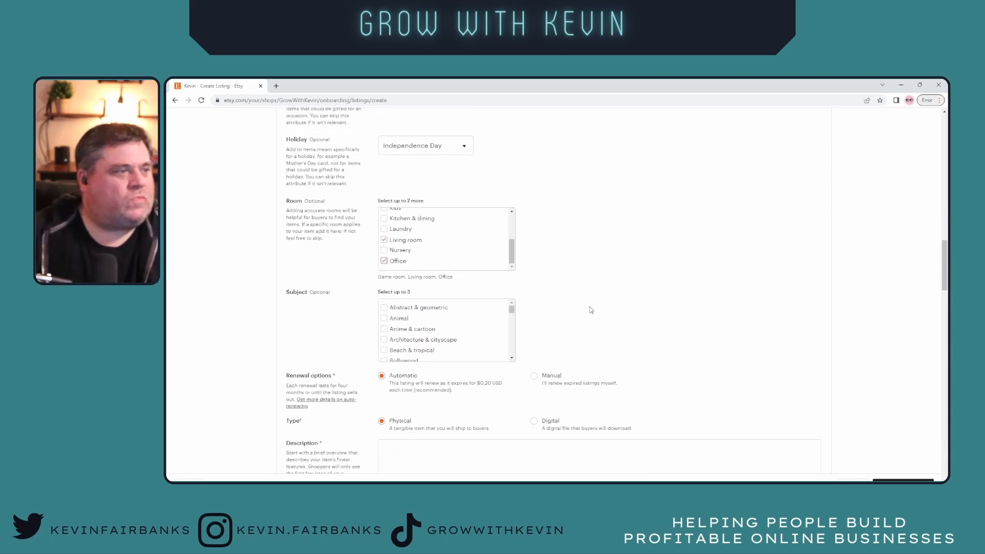
scroll(457, 325, "down", 3)
scroll(442, 326, "down", 3)
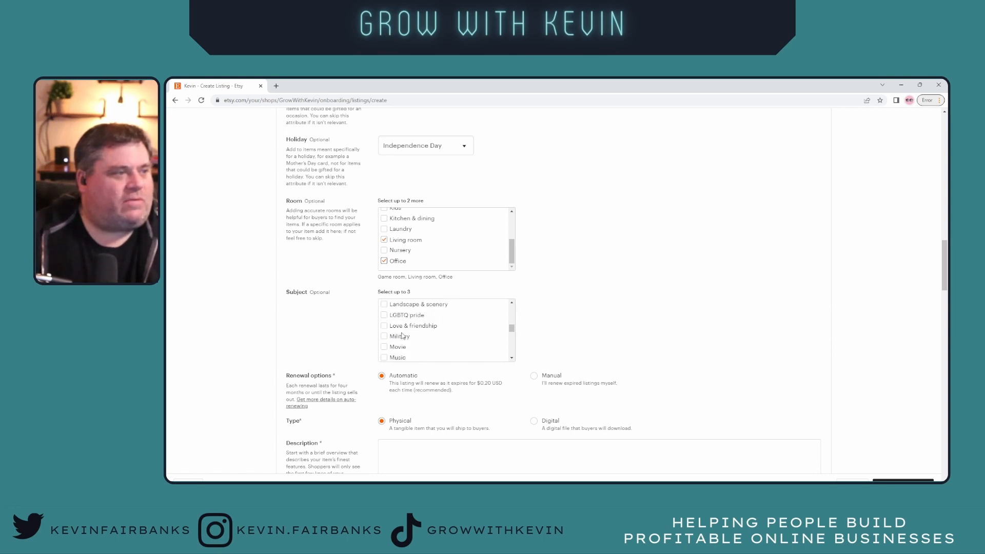
scroll(406, 338, "down", 3)
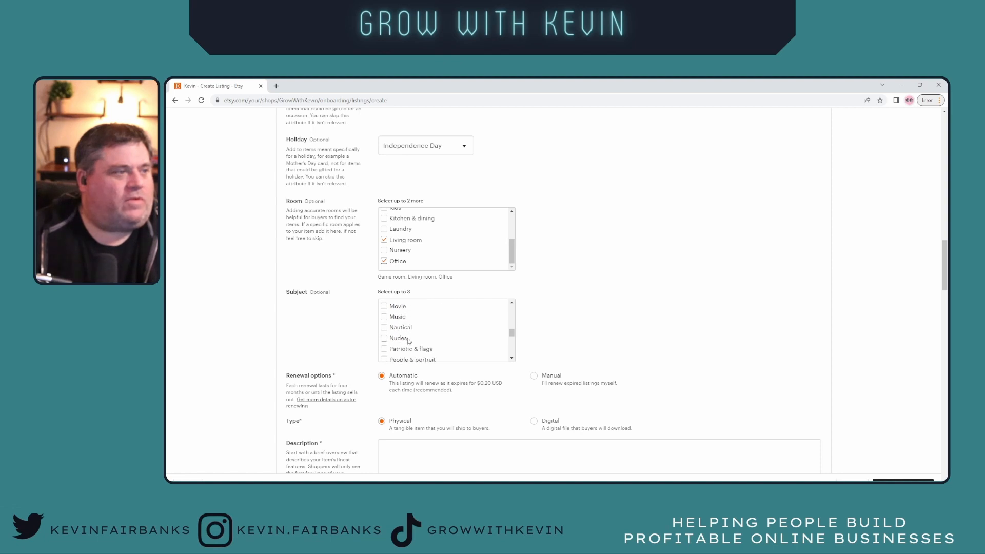
scroll(416, 338, "down", 1)
scroll(417, 339, "up", 1)
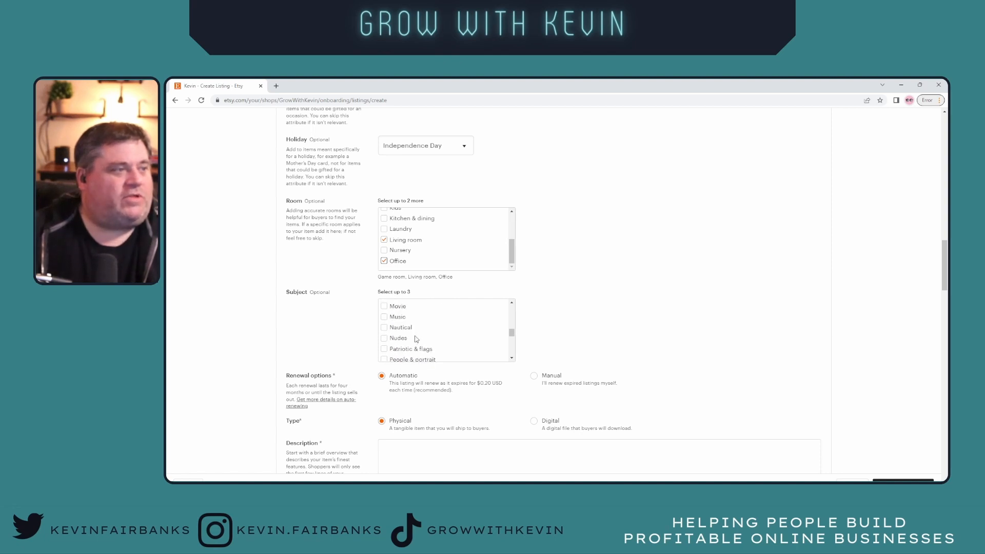
scroll(434, 338, "down", 1)
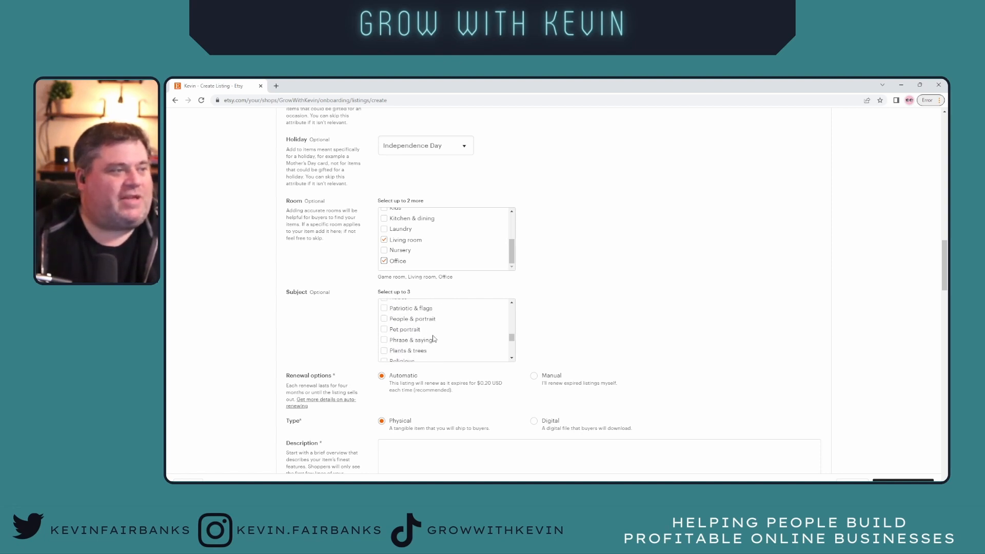
scroll(437, 341, "down", 1)
scroll(437, 342, "up", 2)
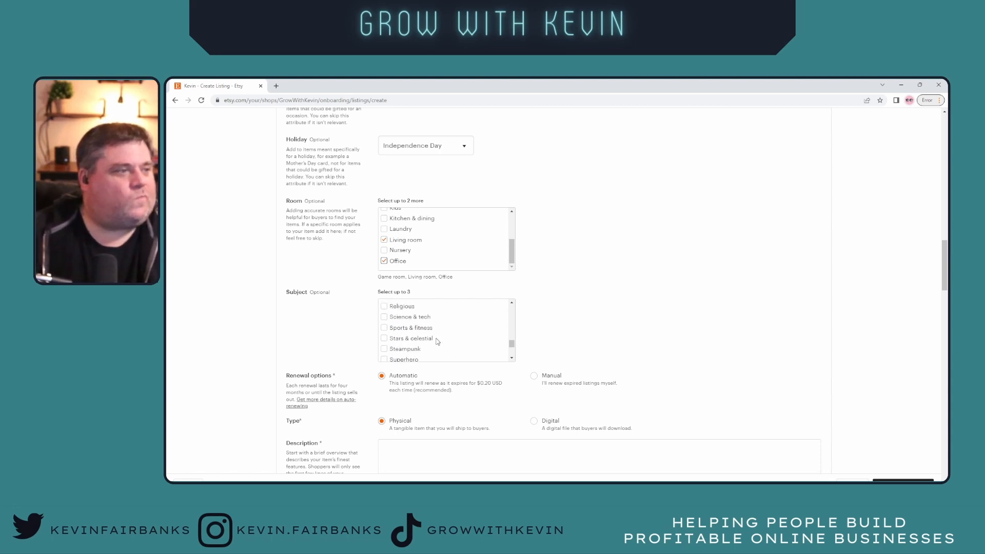
left_click(385, 319)
Switch listing renewal to manual and make the listing a digital download
scroll(578, 320, "down", 1)
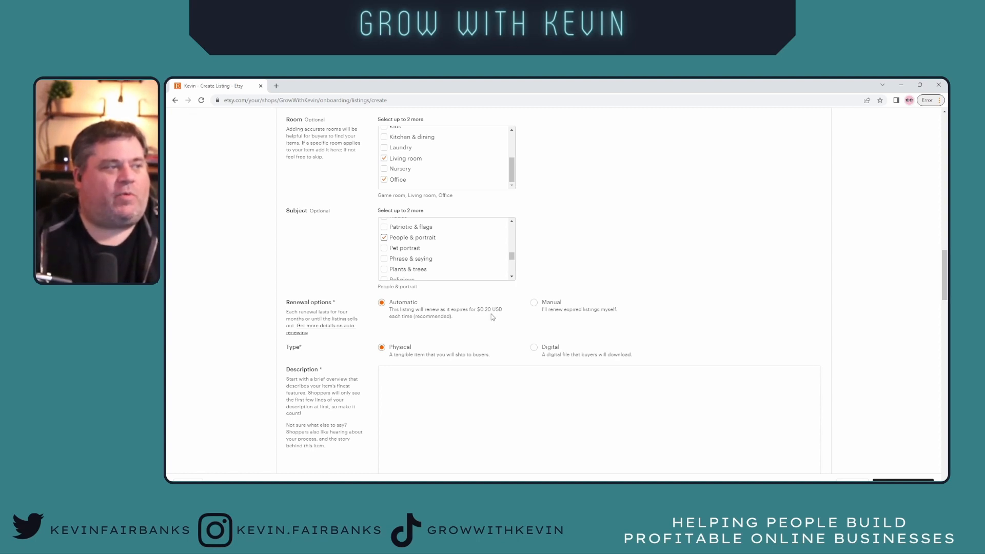
left_click(533, 303)
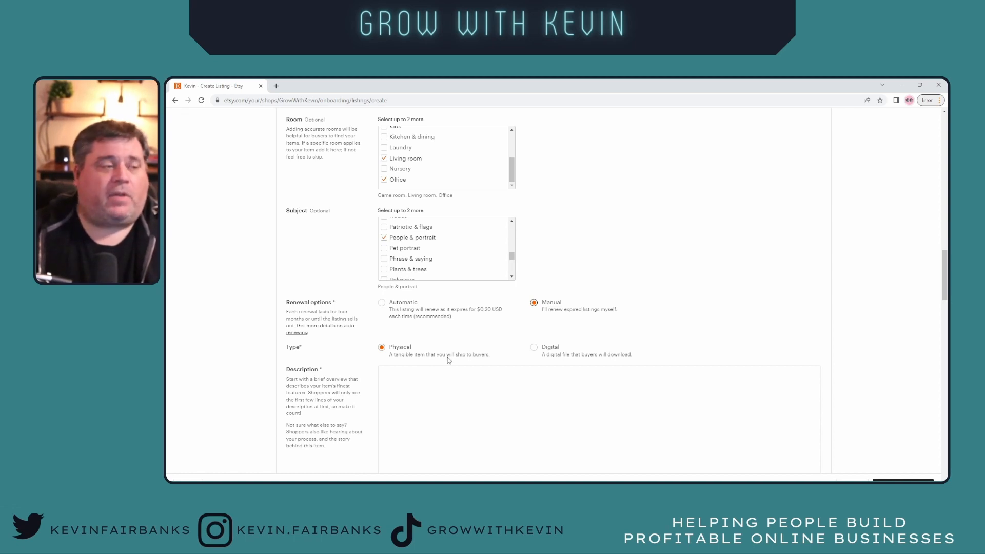
left_click(554, 354)
Write the description 'This is a photo of me'
left_click(450, 384)
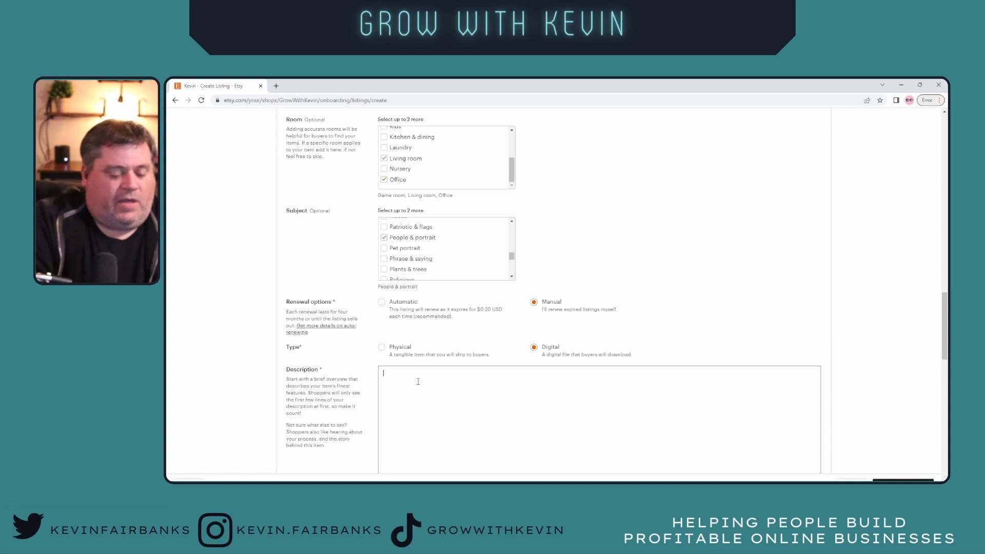
type("This is a phot")
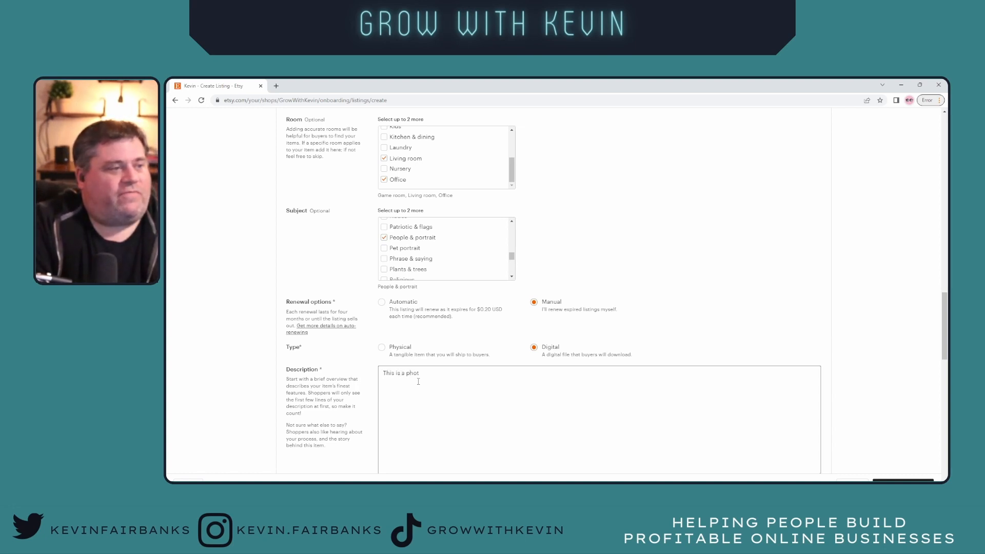
type("o of me.")
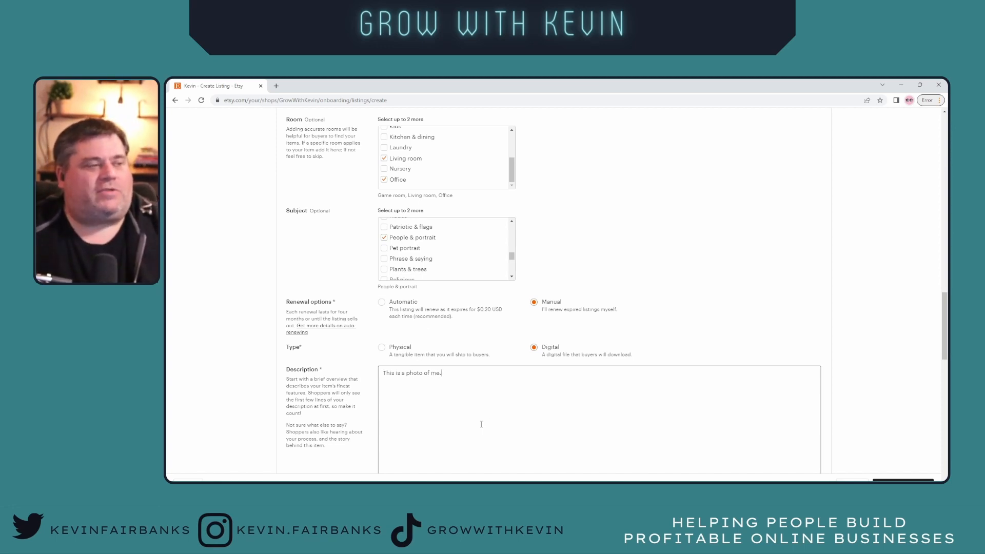
scroll(474, 375, "down", 3)
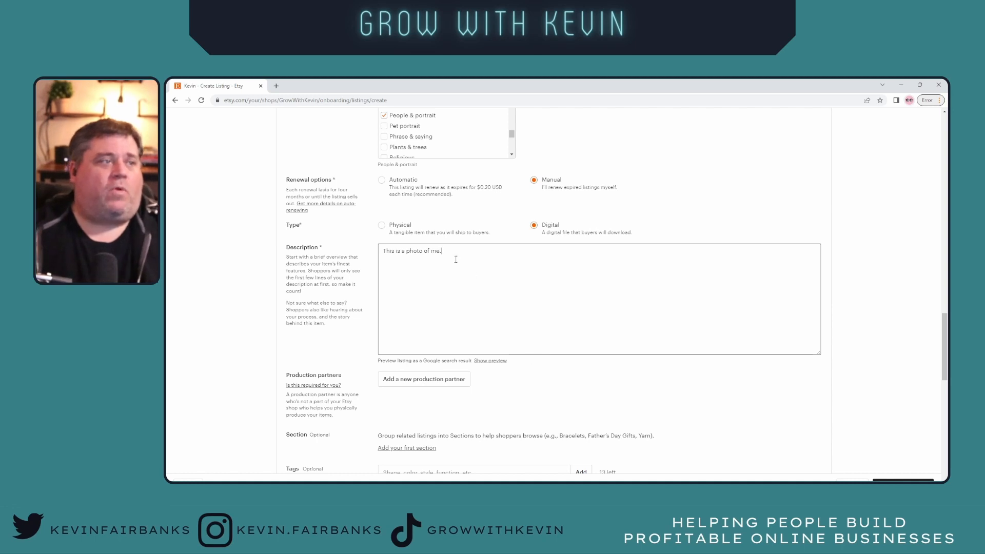
scroll(528, 366, "down", 1)
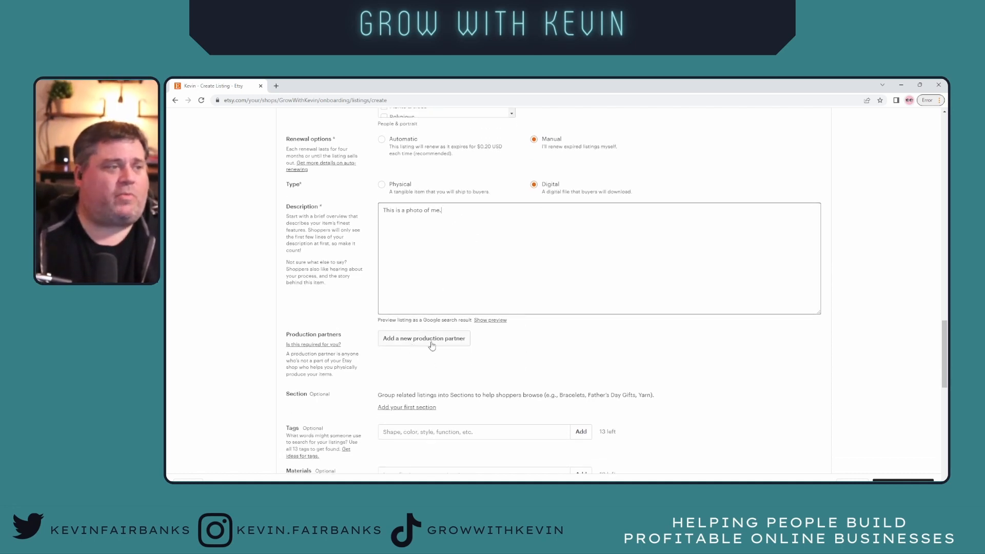
scroll(515, 342, "down", 2)
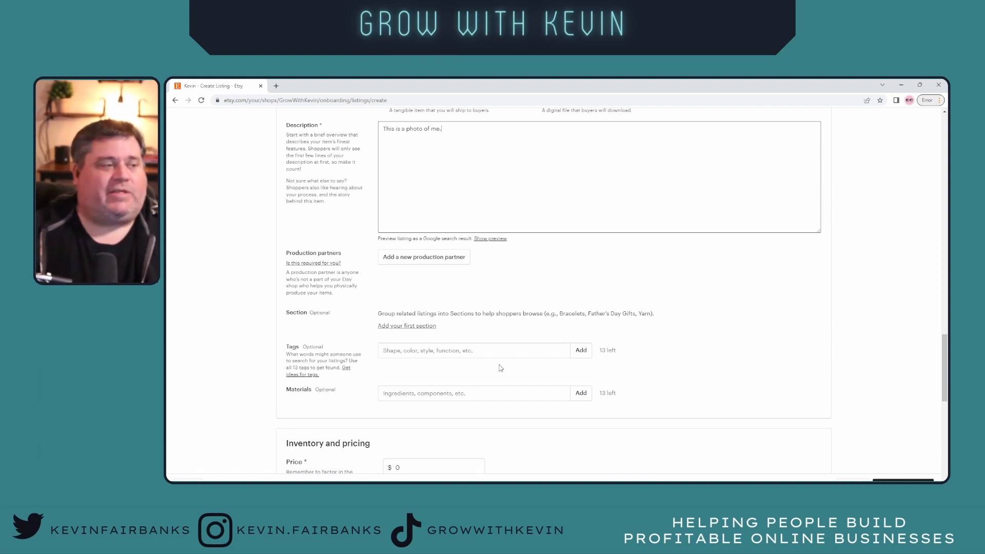
Enter 50000 as the price, trimming over-limit entries, then check Quantity and Personalization below
scroll(501, 368, "down", 2)
left_click(415, 390)
double_click(399, 388)
type("1000")
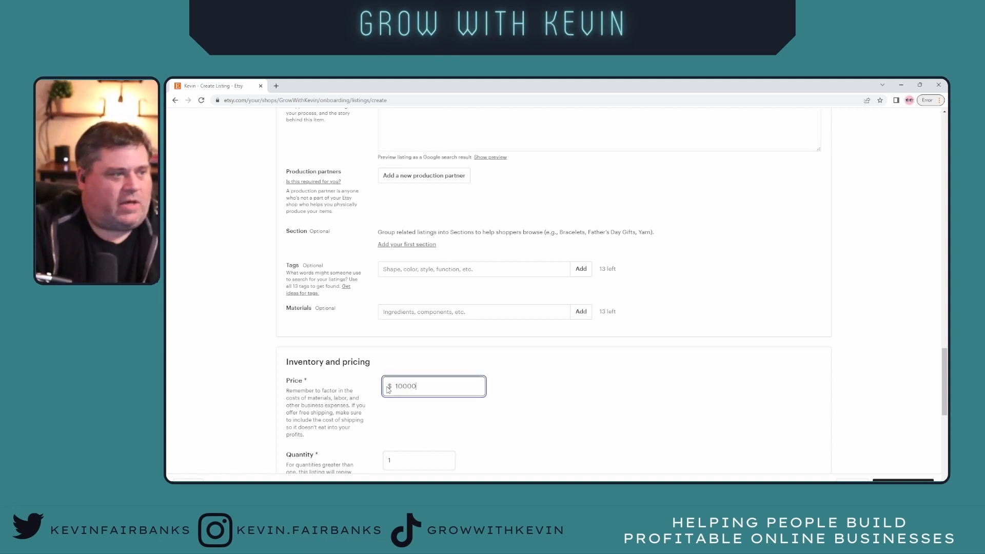
key("BackSpace")
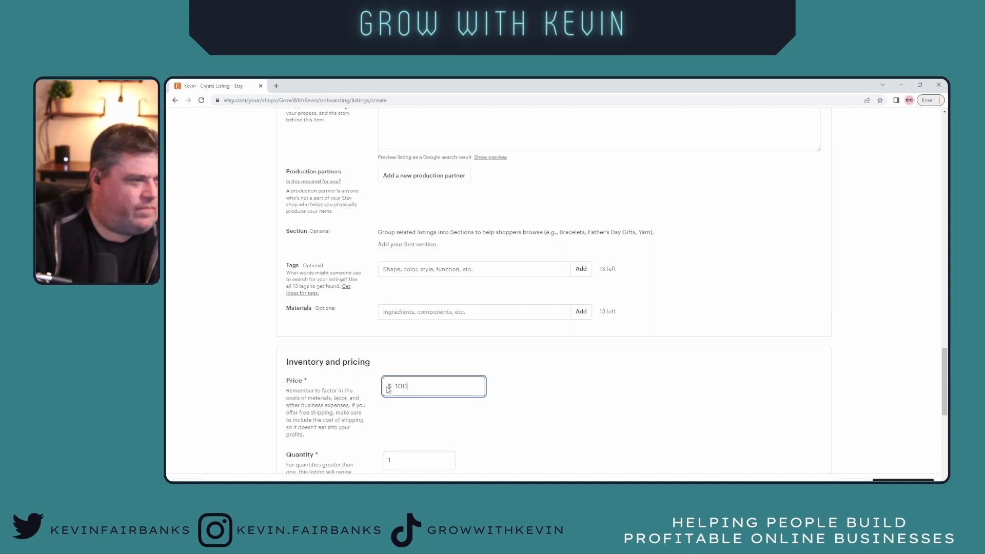
type("0")
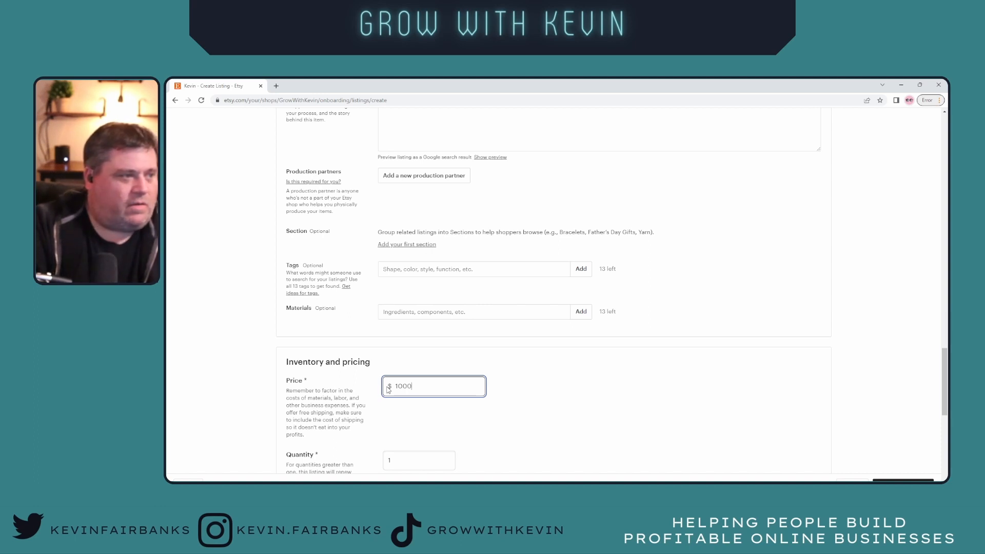
type("0000")
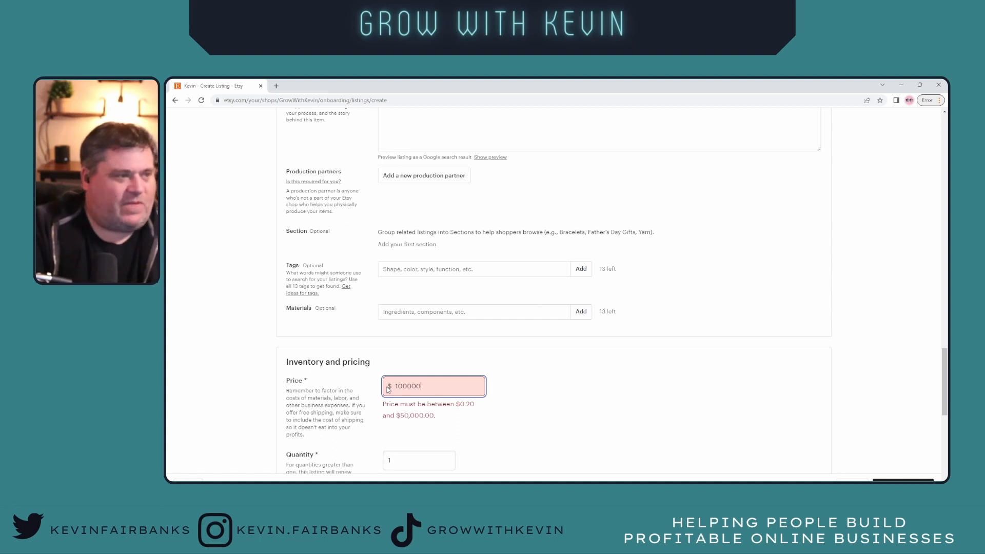
key("BackSpace")
key("BackSpace")
key("BackSpace")
key("BackSpace")
key("BackSpace")
key("BackSpace")
key("BackSpace")
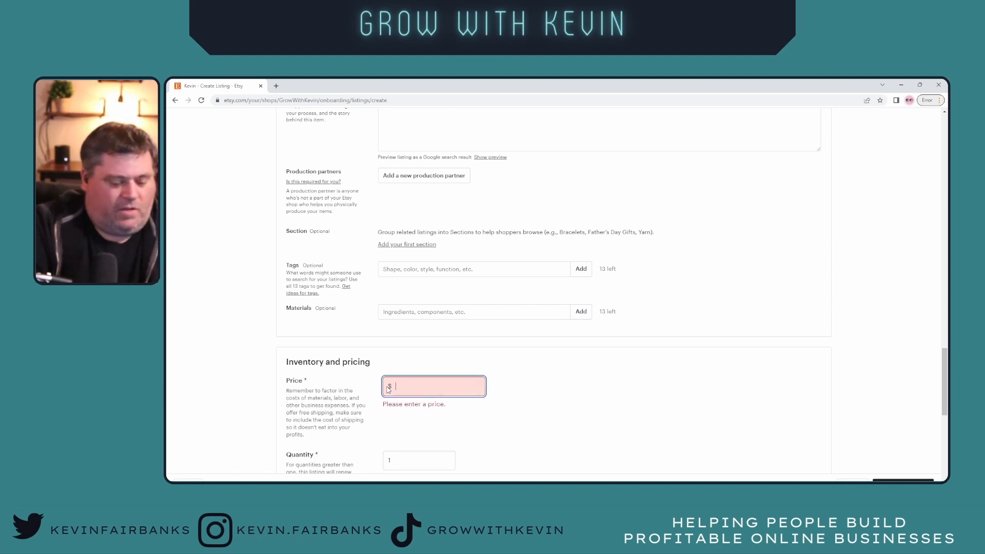
type("500000")
key("BackSpace")
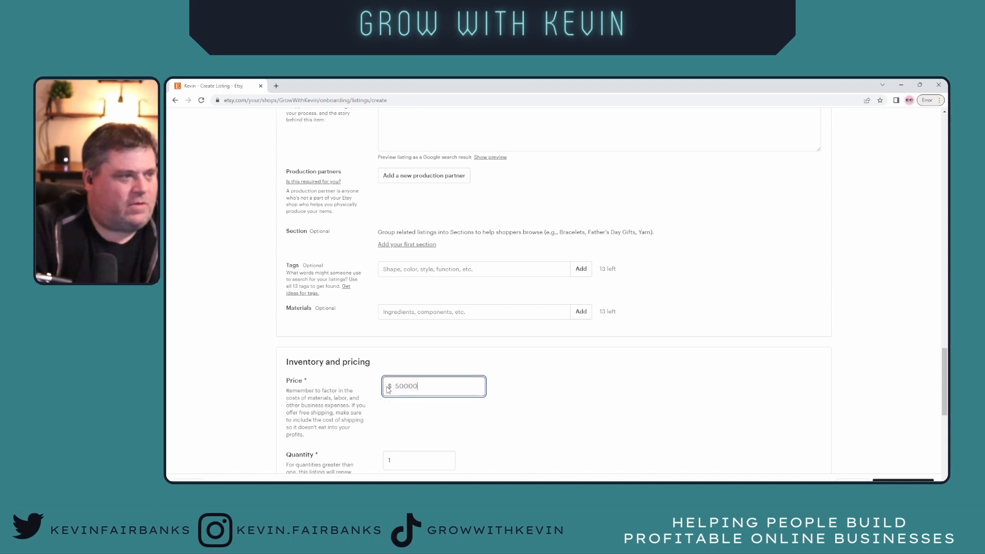
scroll(571, 362, "down", 2)
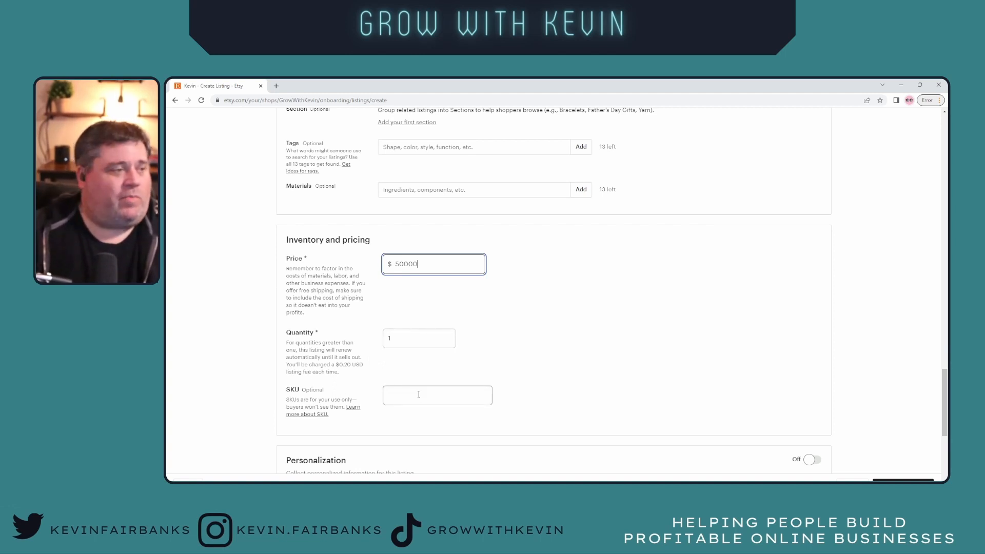
scroll(603, 354, "down", 3)
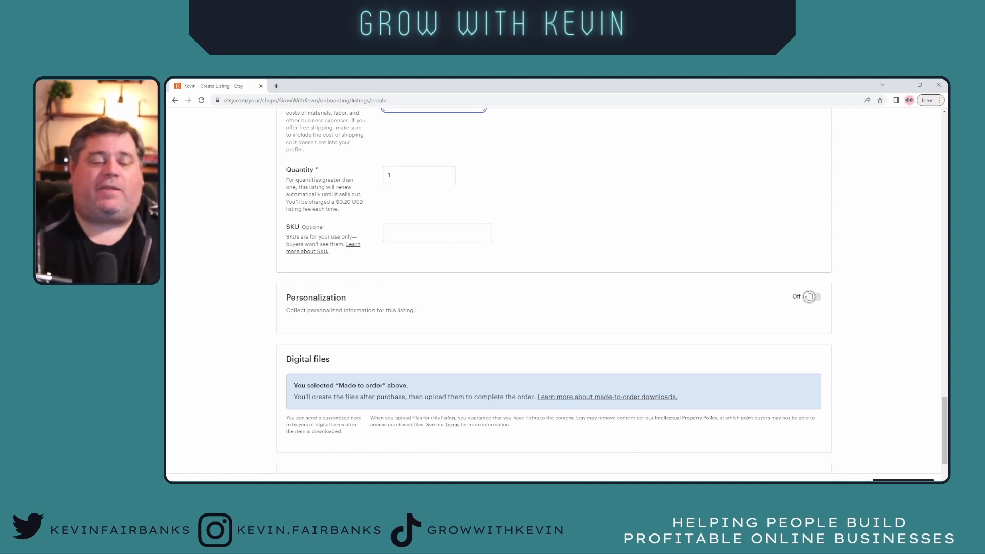
scroll(677, 313, "down", 1)
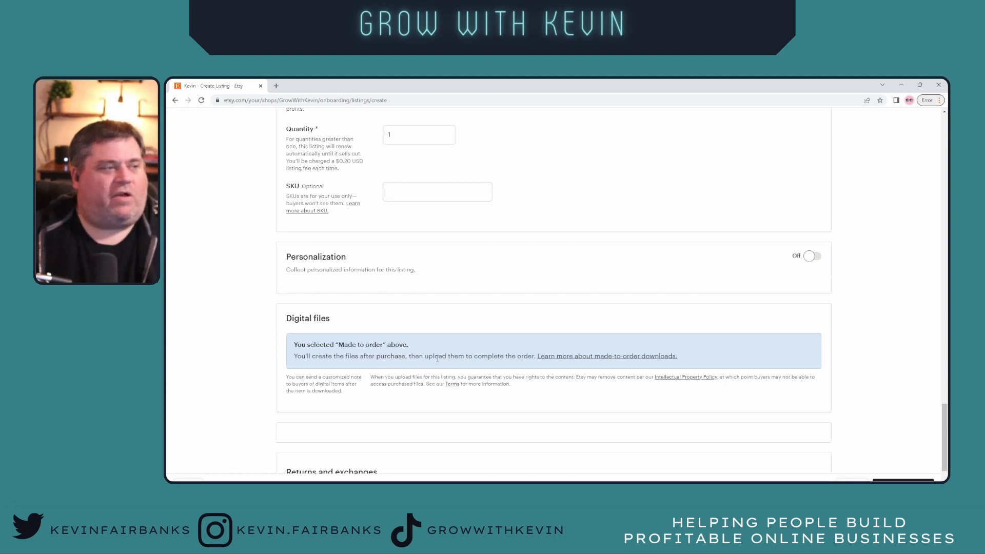
scroll(653, 340, "up", 12)
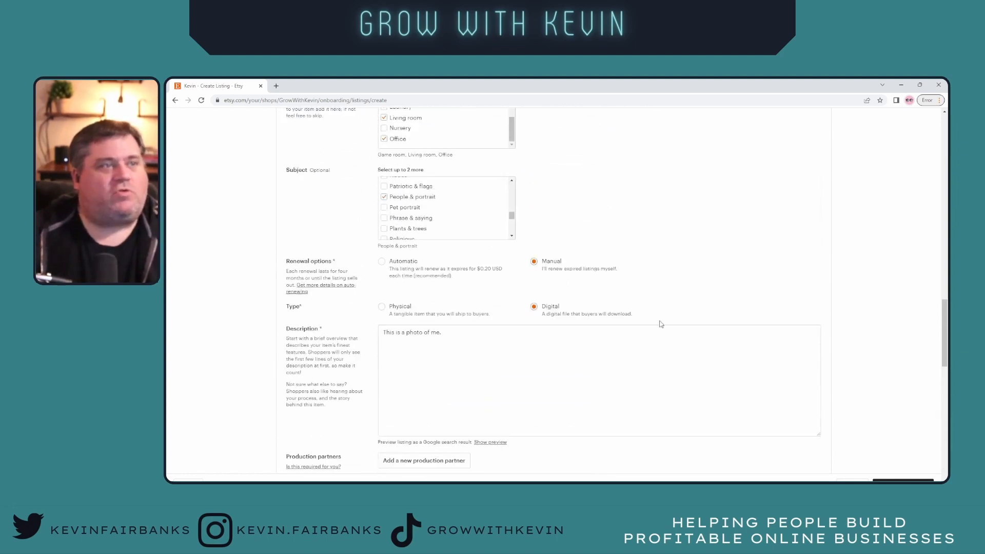
scroll(589, 323, "down", 4)
scroll(545, 423, "down", 7)
scroll(710, 367, "up", 10)
scroll(755, 330, "up", 20)
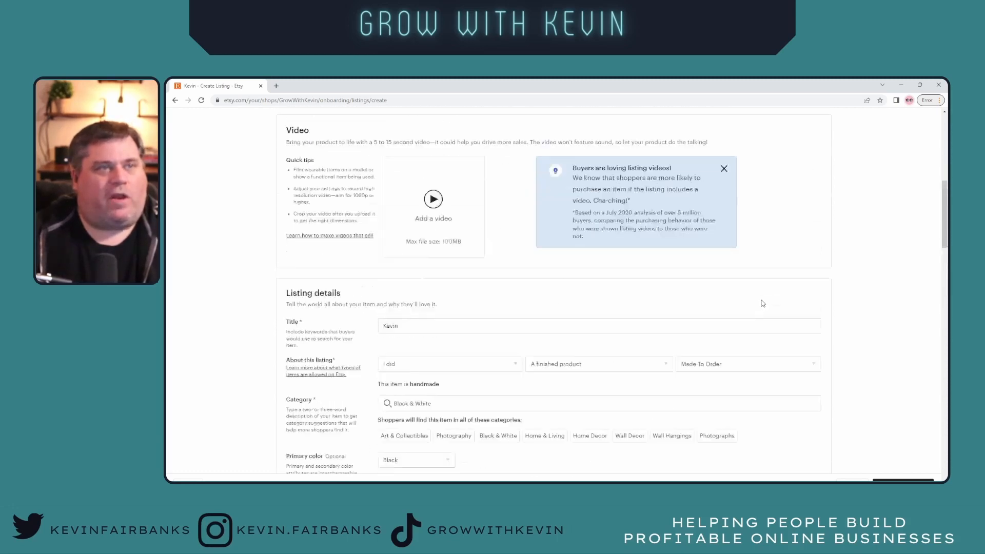
scroll(744, 318, "down", 8)
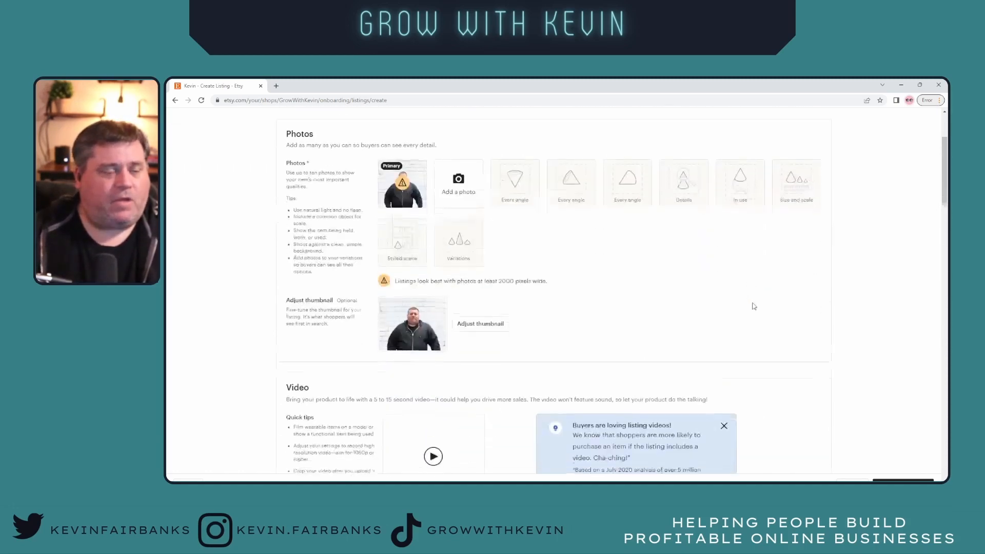
left_click(748, 344)
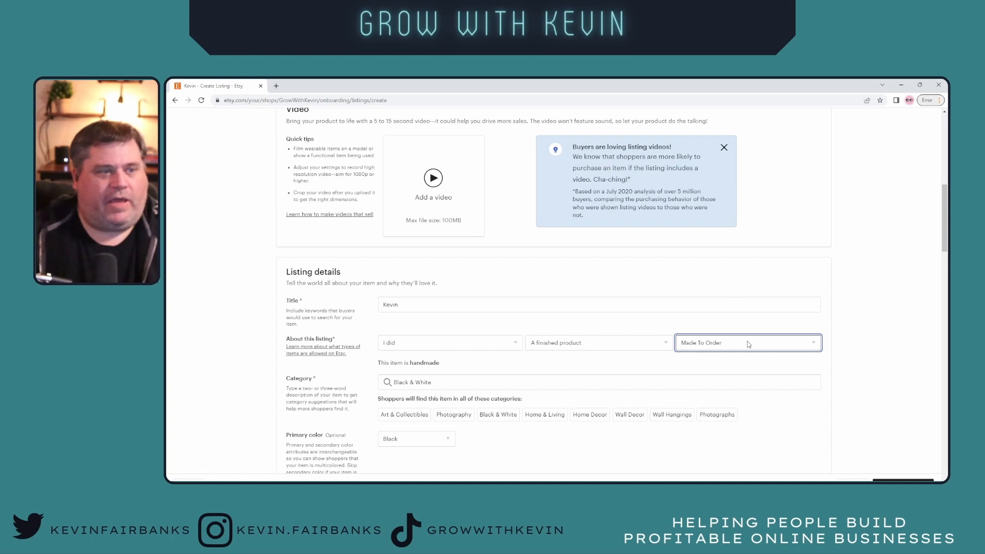
scroll(549, 395, "down", 5)
scroll(550, 395, "down", 15)
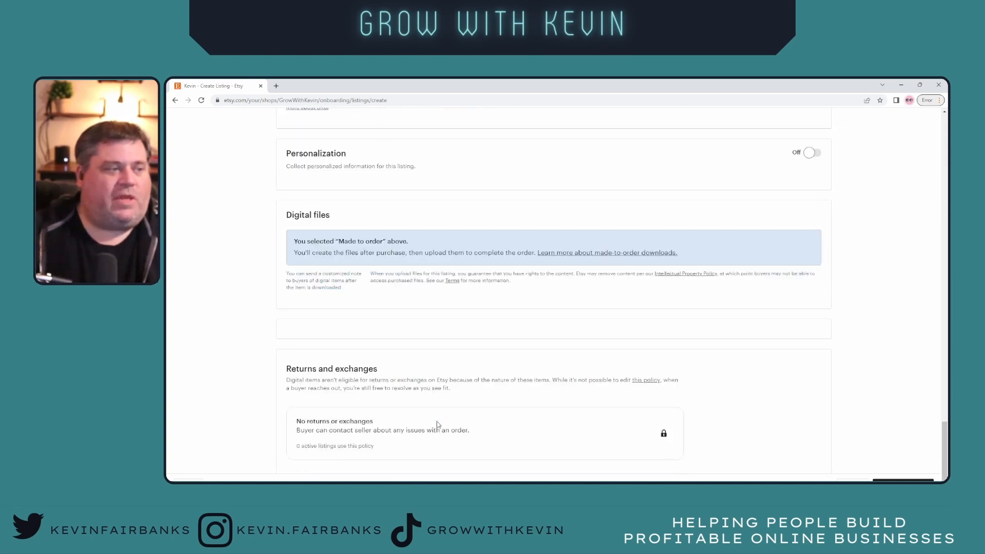
scroll(438, 425, "down", 1)
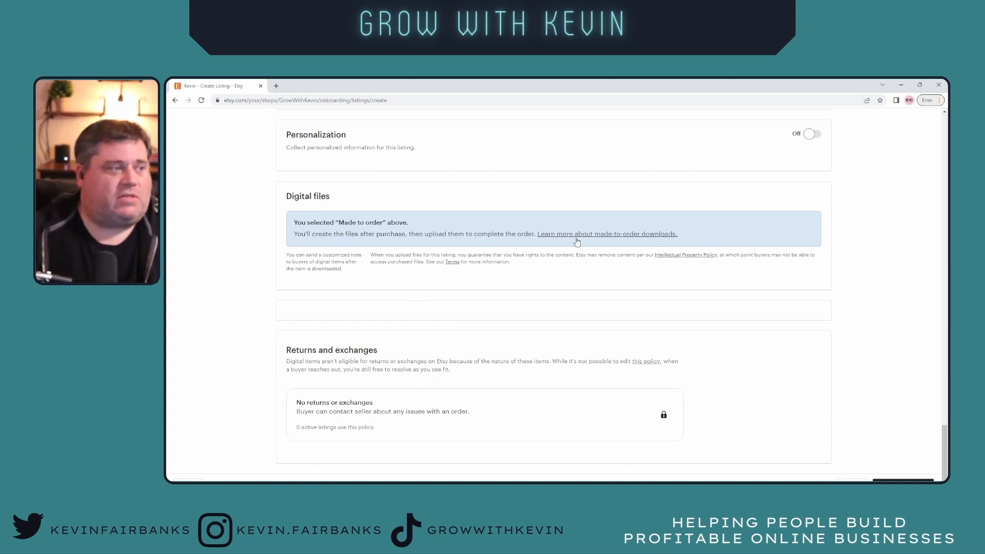
scroll(585, 308, "up", 3)
scroll(347, 364, "down", 3)
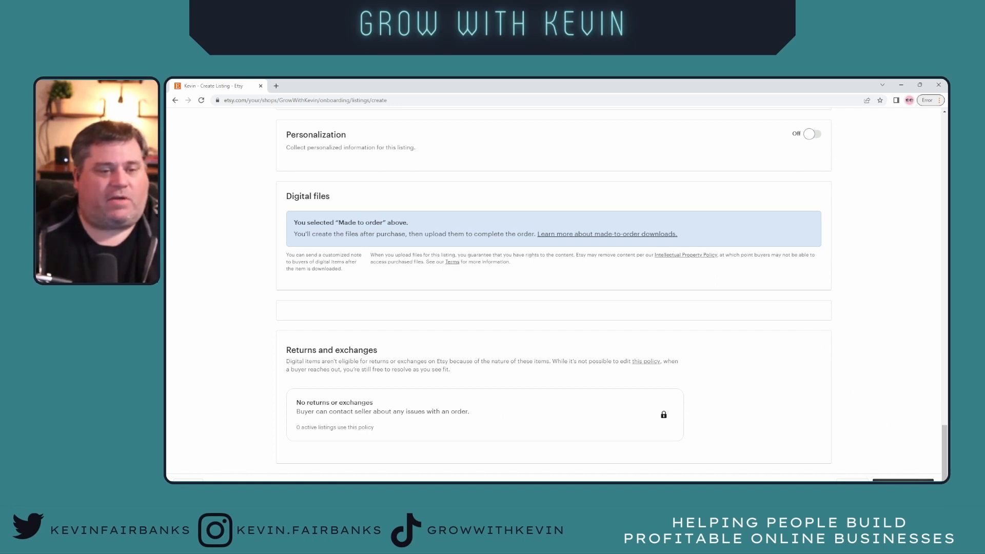
Publish the first listing and continue from the congratulations screen
left_click(903, 481)
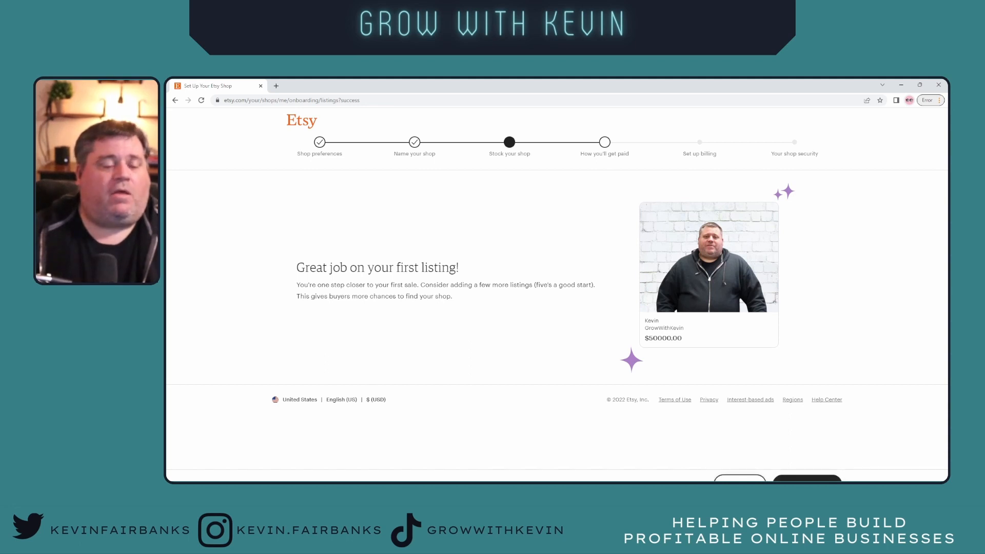
left_click(779, 476)
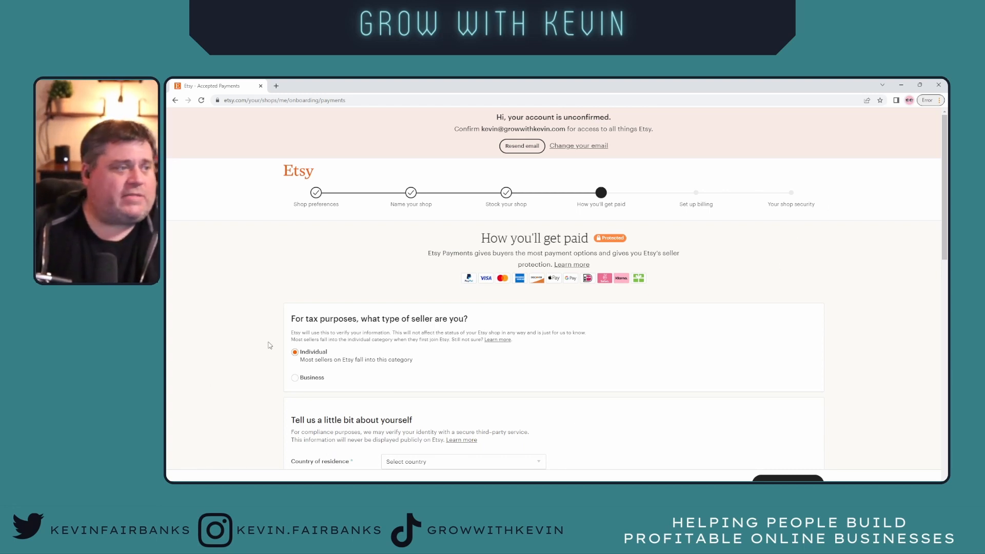
Choose United States as country of residence and move on to the name fields
scroll(333, 354, "down", 3)
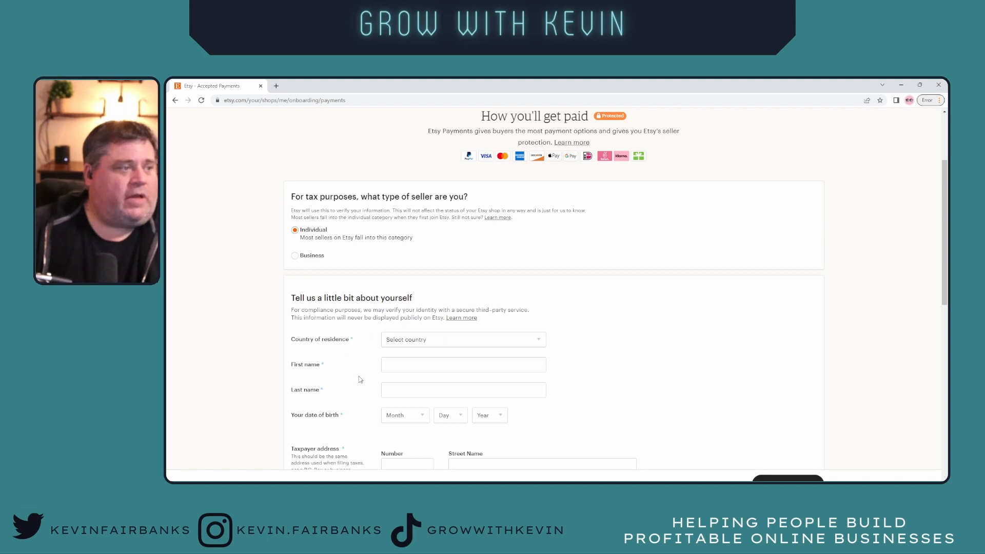
scroll(359, 377, "down", 2)
scroll(357, 380, "down", 3)
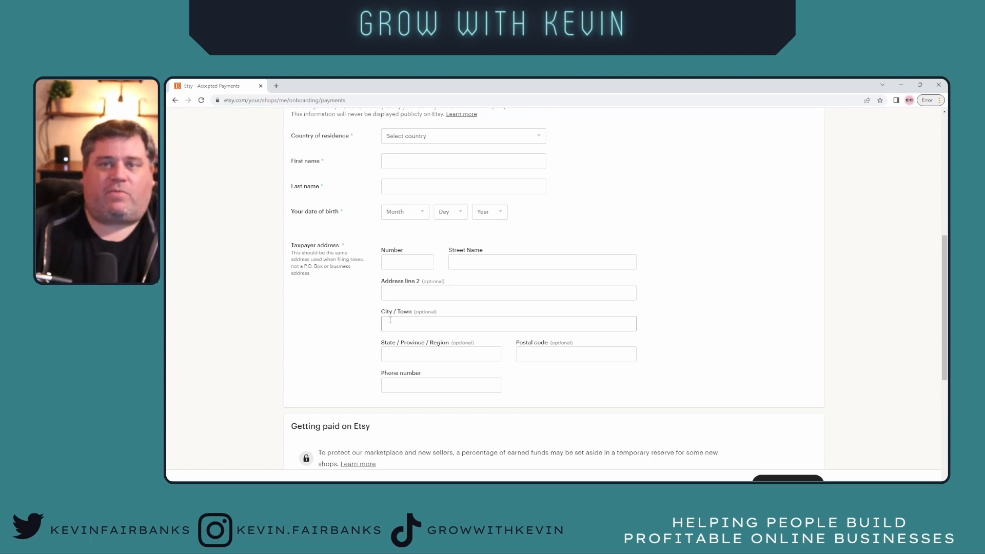
scroll(439, 293, "down", 3)
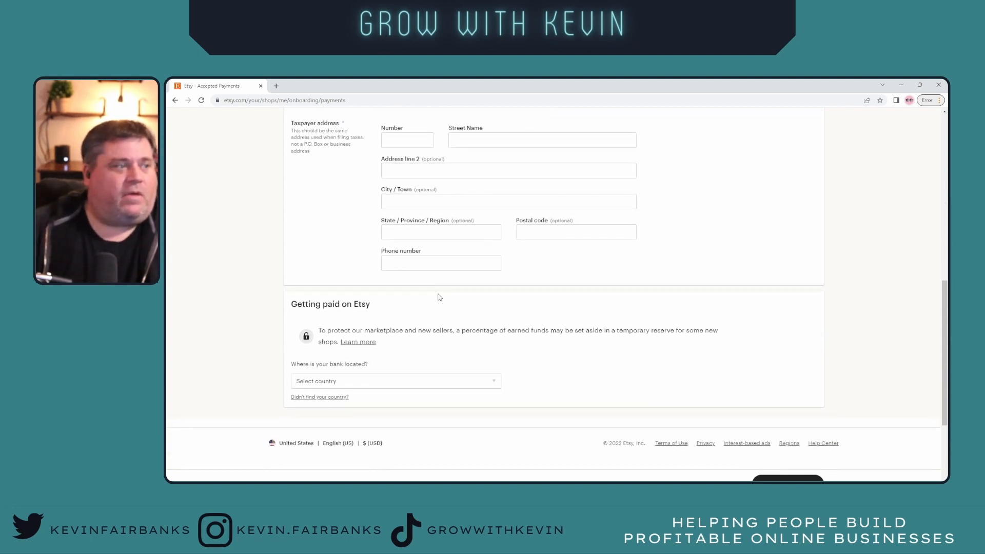
scroll(439, 297, "up", 1)
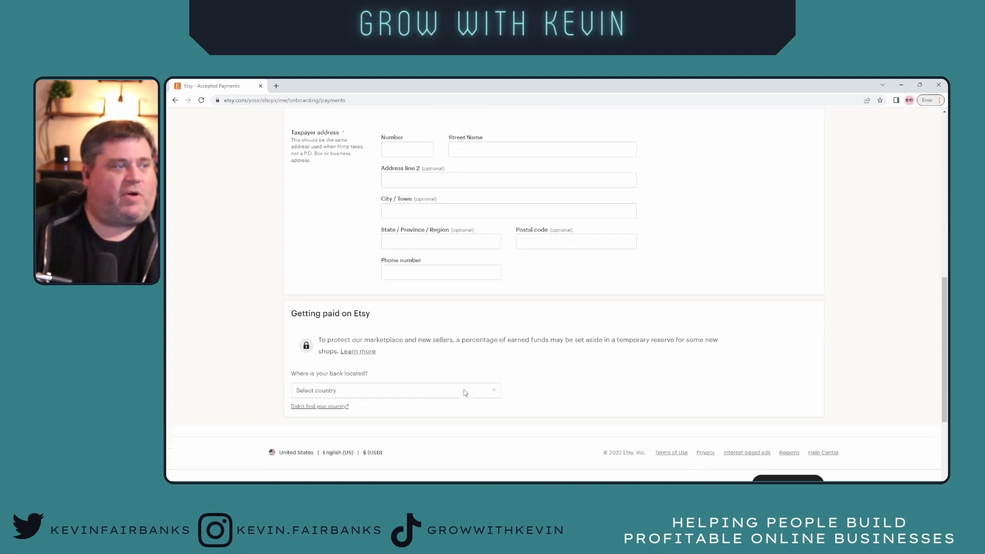
scroll(466, 393, "down", 1)
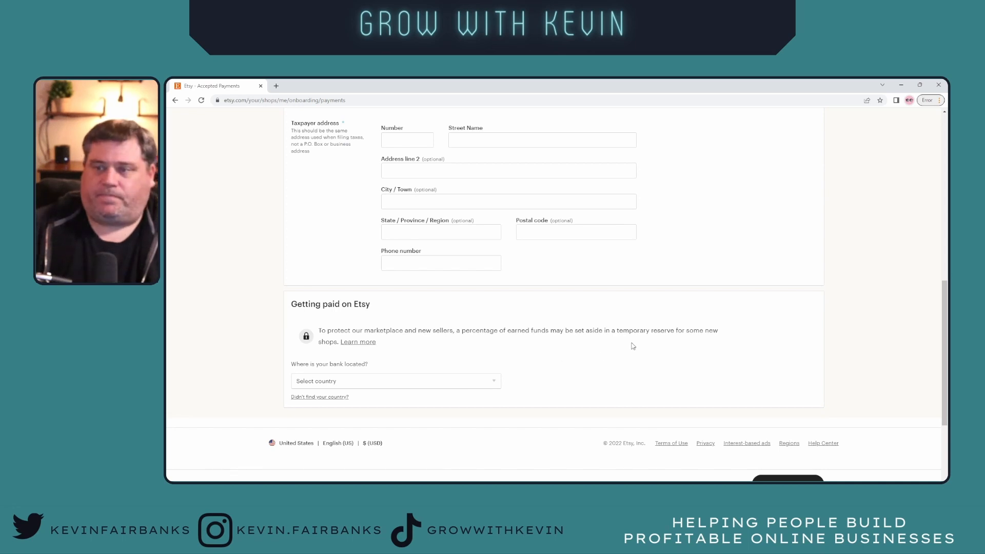
scroll(631, 346, "up", 7)
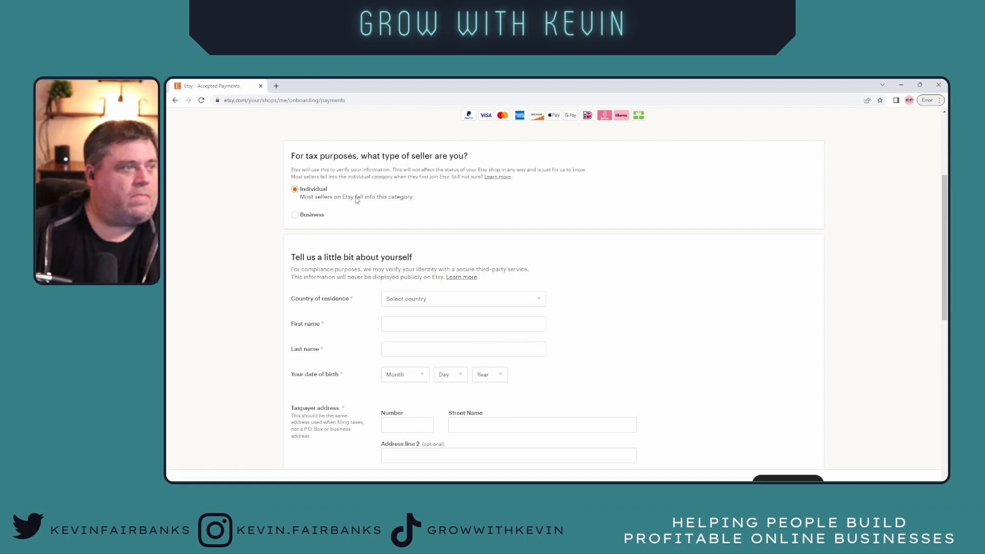
left_click(467, 302)
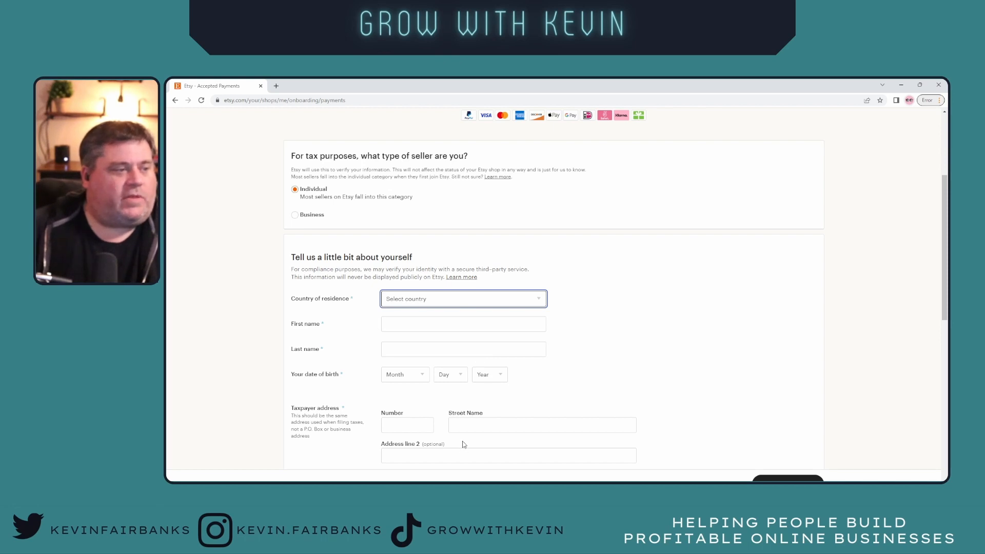
key("Down")
key("Tab")
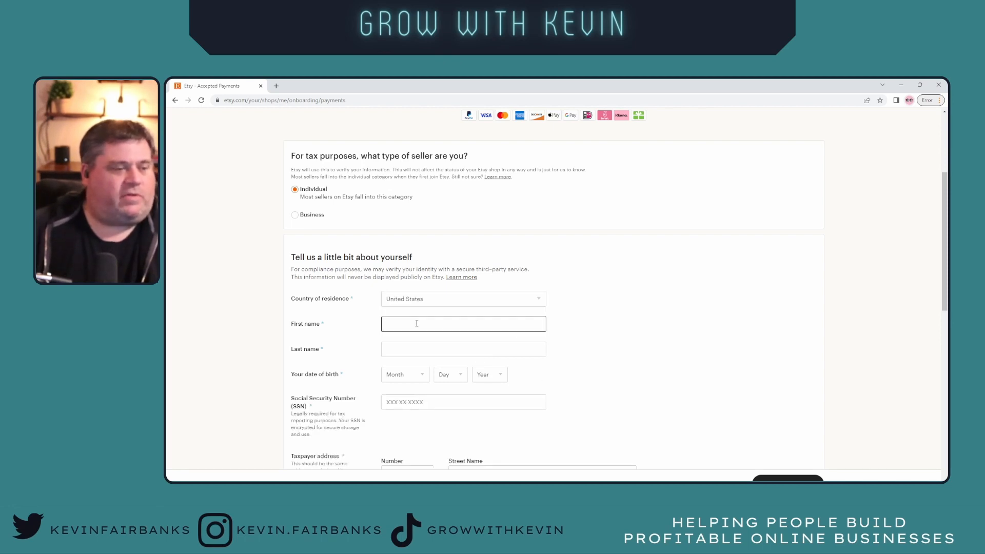
key("Tab")
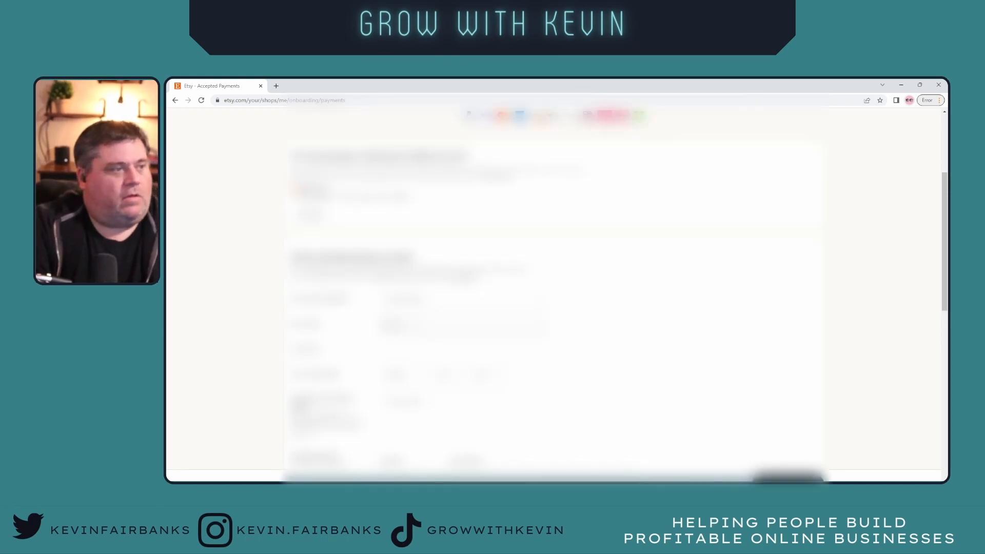
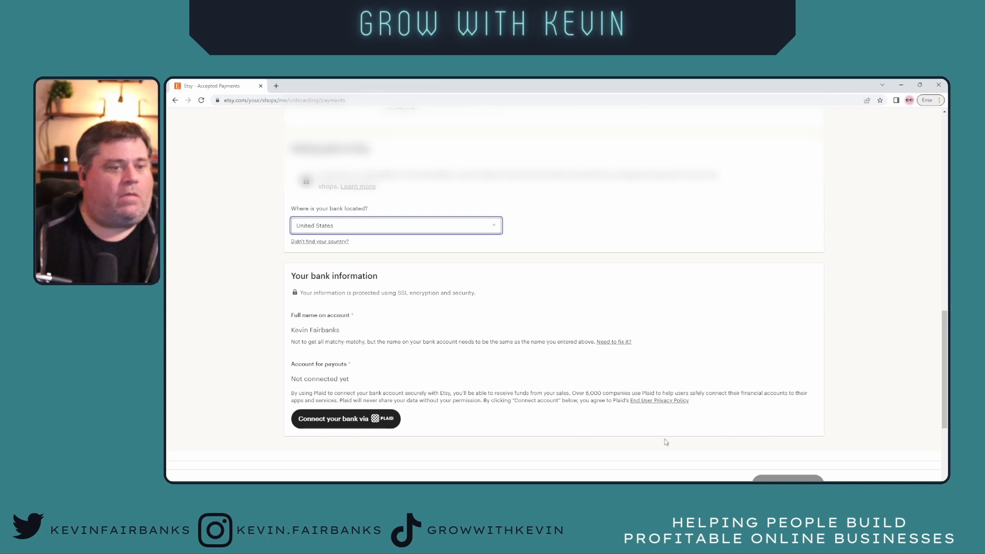
Start connecting the payout bank account through Plaid, with the bank located in the United States
left_click(353, 420)
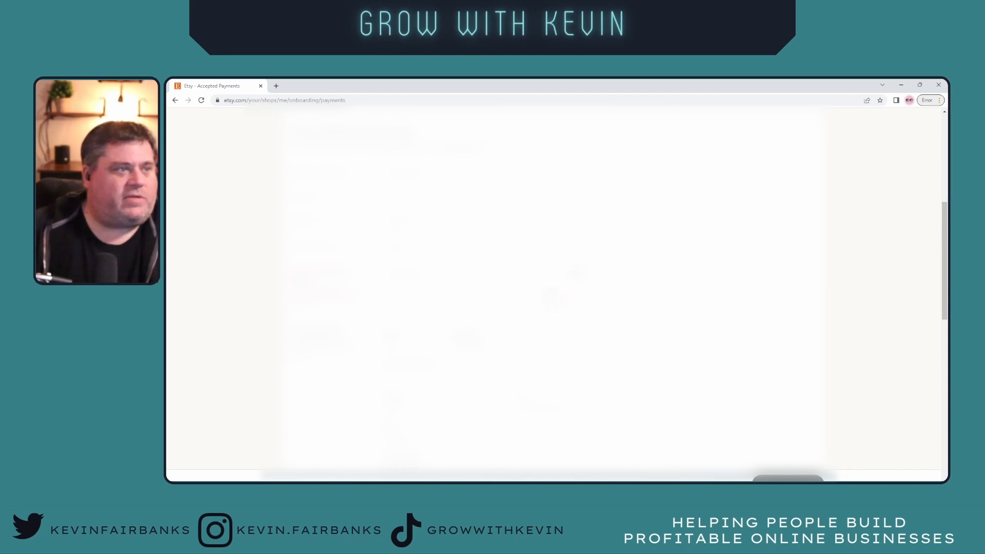
scroll(557, 288, "down", 5)
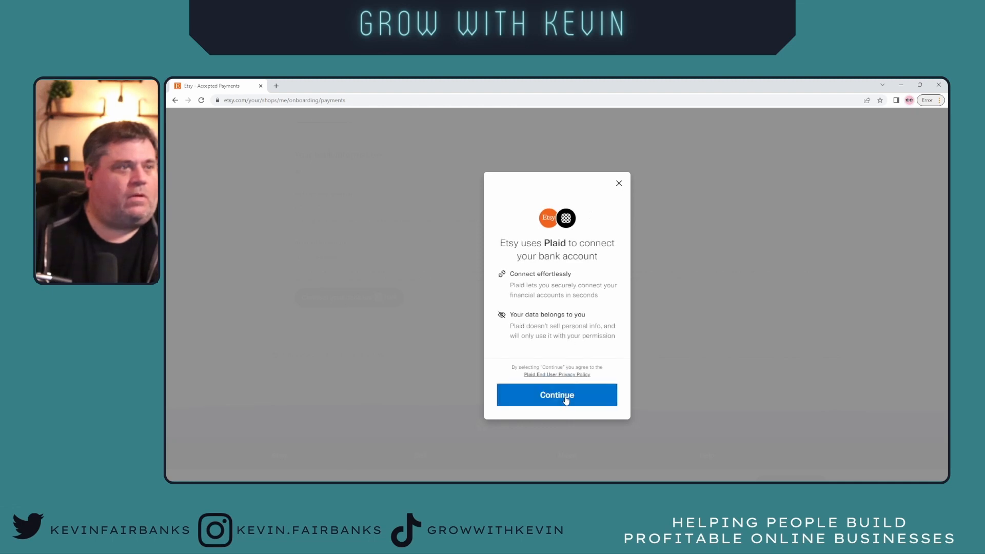
Choose instant linking in Plaid, select USAA as the bank, and continue to its sign-in
left_click(565, 400)
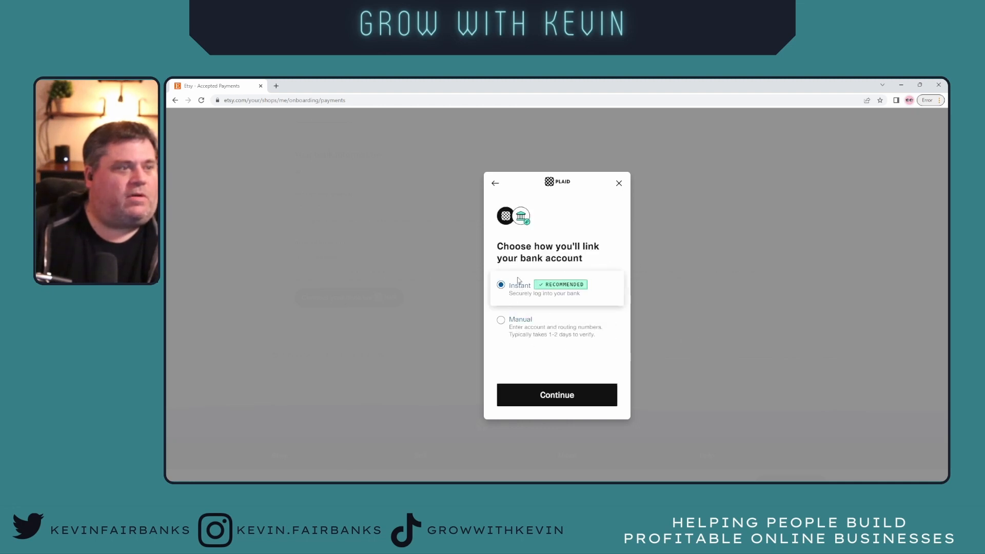
left_click(554, 398)
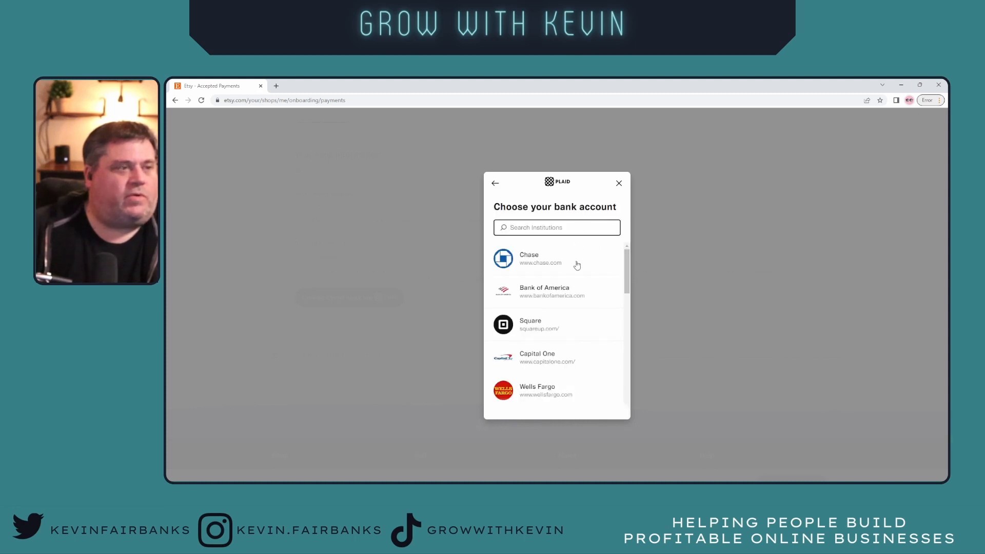
scroll(573, 340, "down", 5)
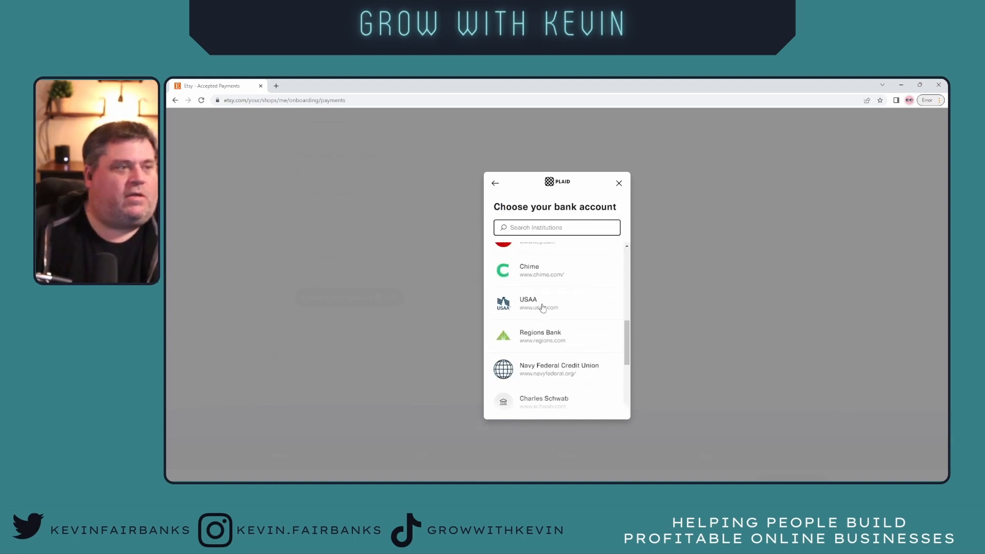
left_click(544, 307)
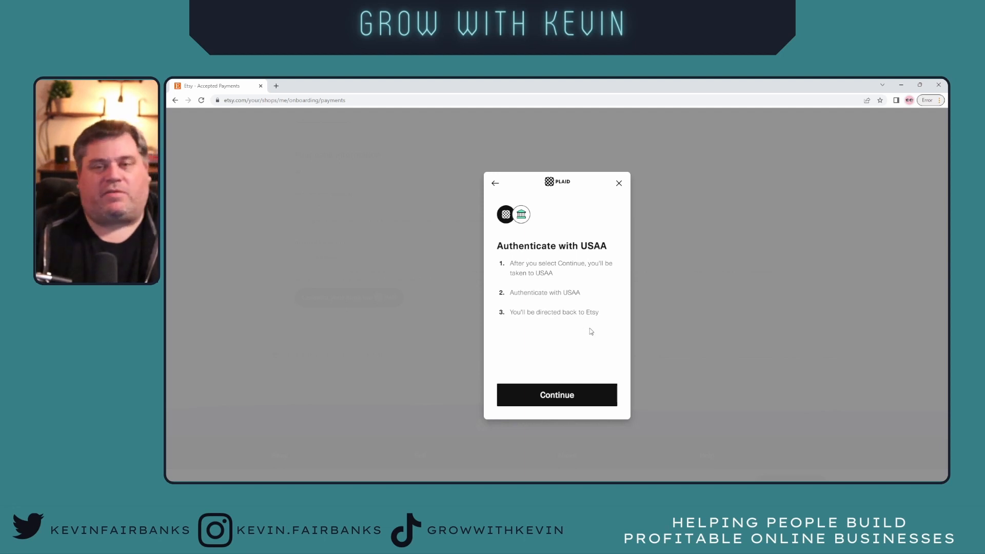
left_click(565, 394)
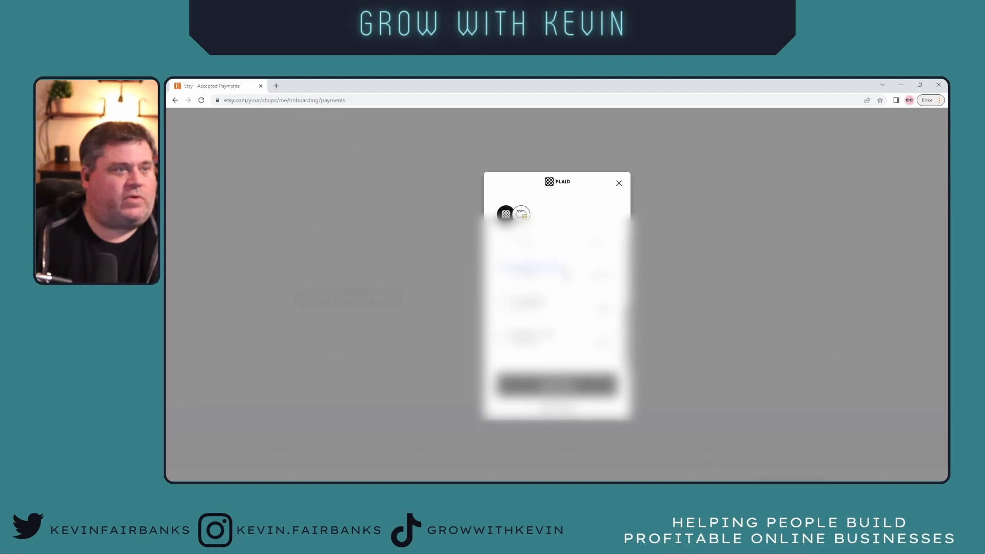
Tick the account that should receive payouts, confirm it, and close Plaid's success message
scroll(566, 277, "up", 2)
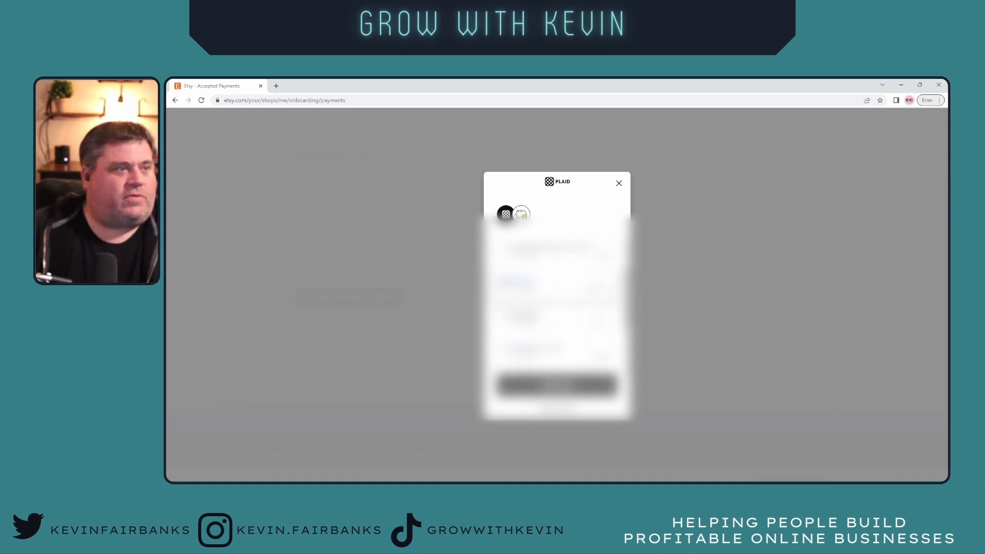
left_click(514, 282)
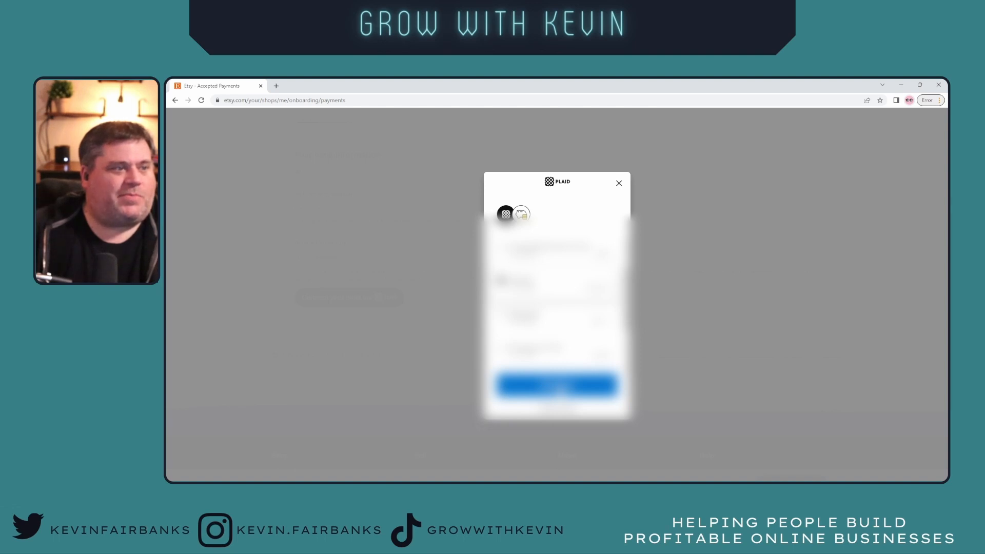
left_click(557, 385)
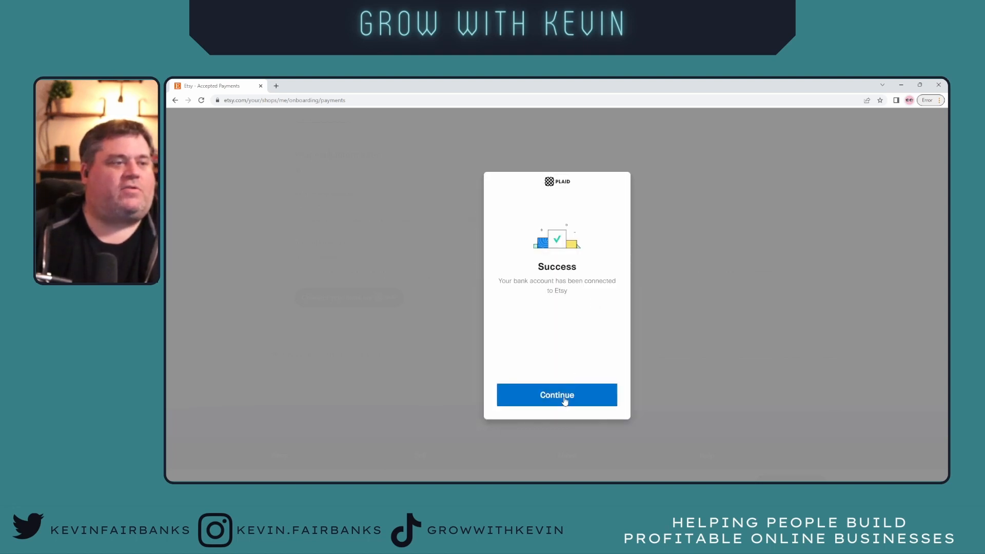
left_click(564, 400)
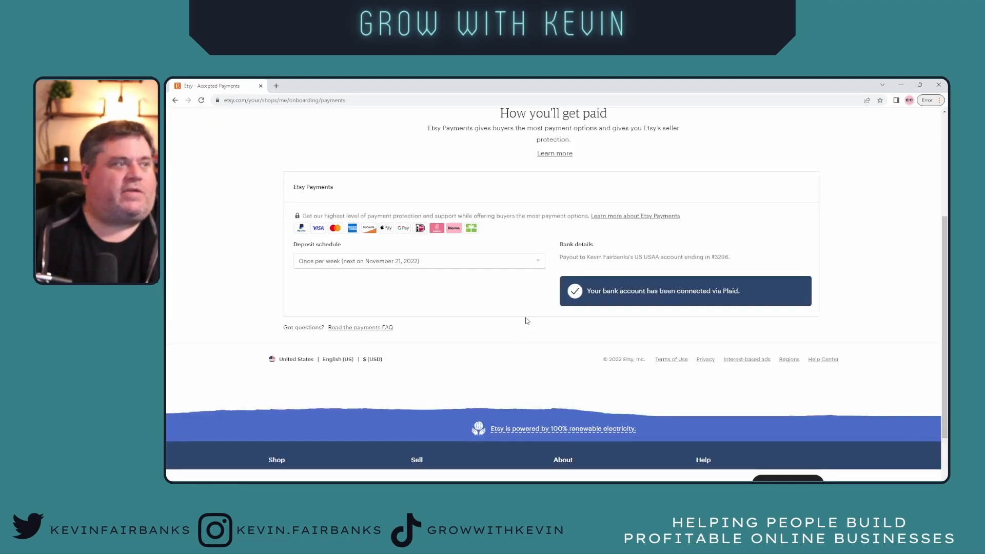
Scroll through the payments page to review the connected bank account and weekly deposit schedule
scroll(541, 242, "up", 1)
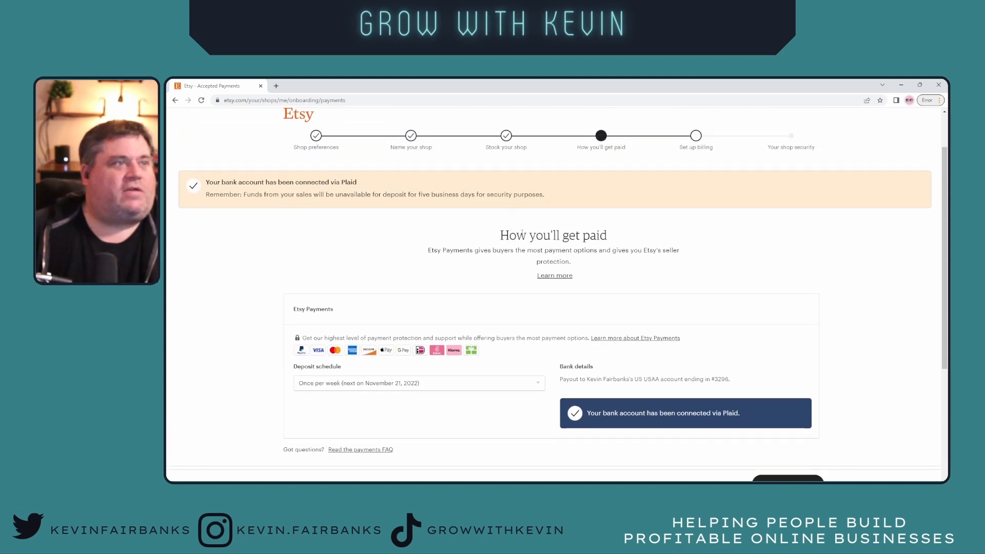
scroll(540, 244, "down", 2)
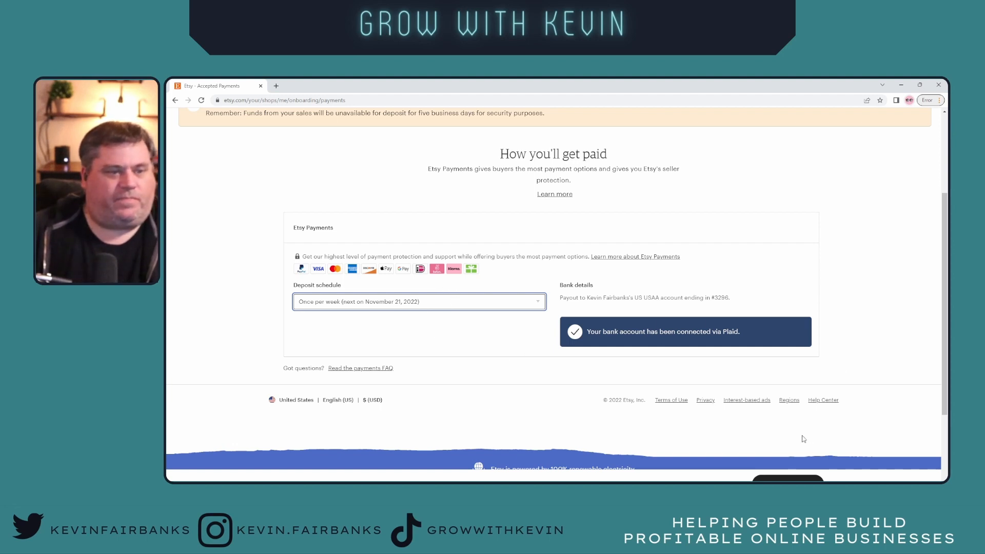
scroll(751, 380, "down", 2)
scroll(729, 370, "up", 2)
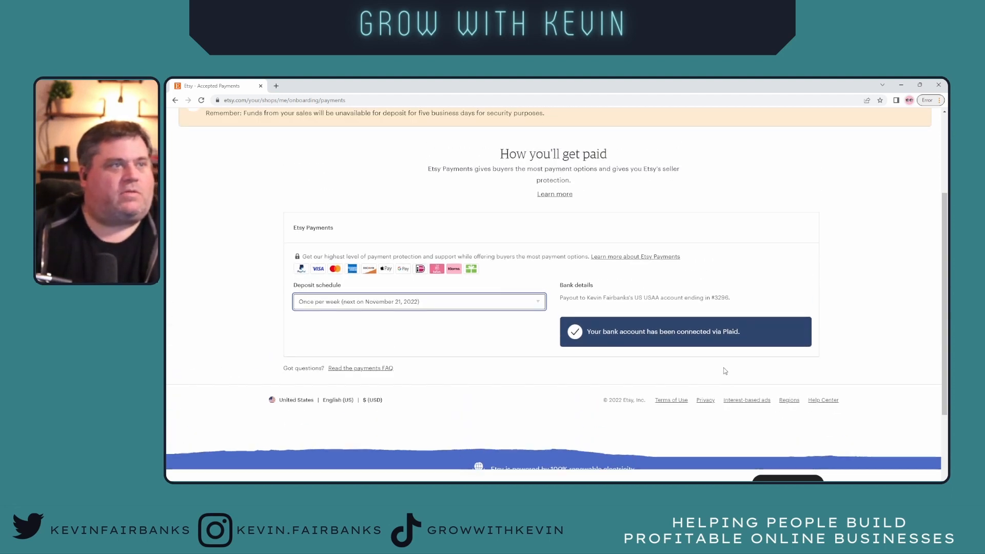
scroll(739, 286, "up", 2)
scroll(738, 286, "down", 3)
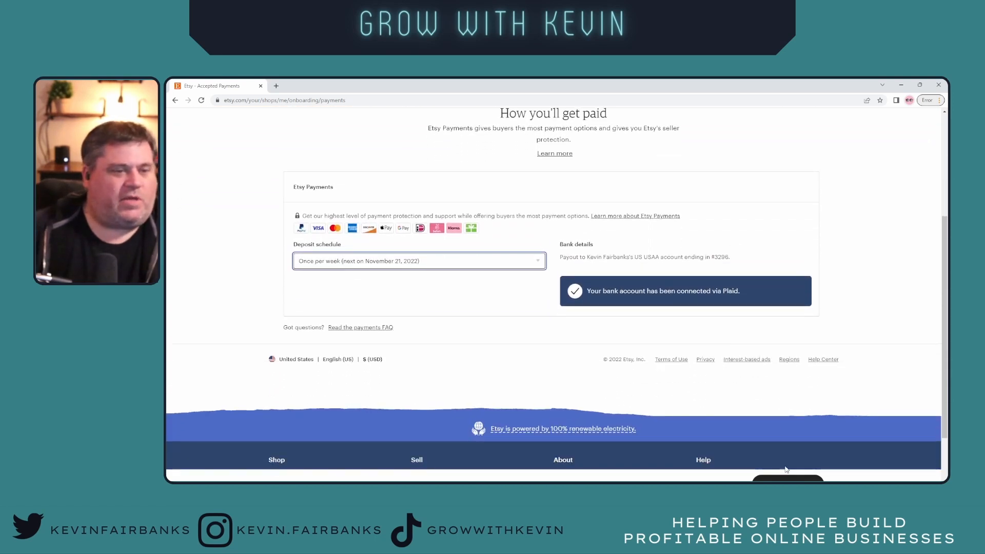
scroll(771, 349, "down", 2)
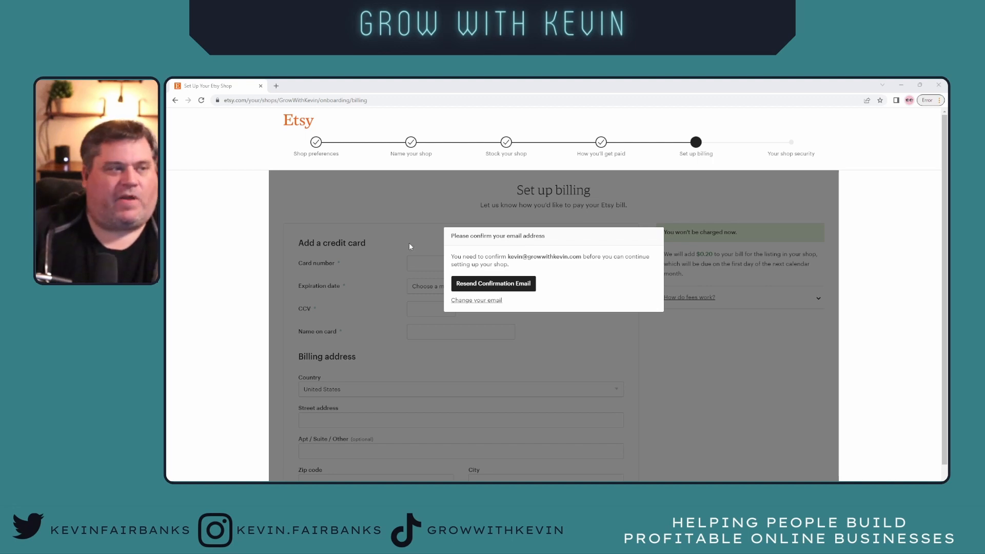
Resend the account confirmation email from the billing prompt and open a new browser tab
left_click(510, 285)
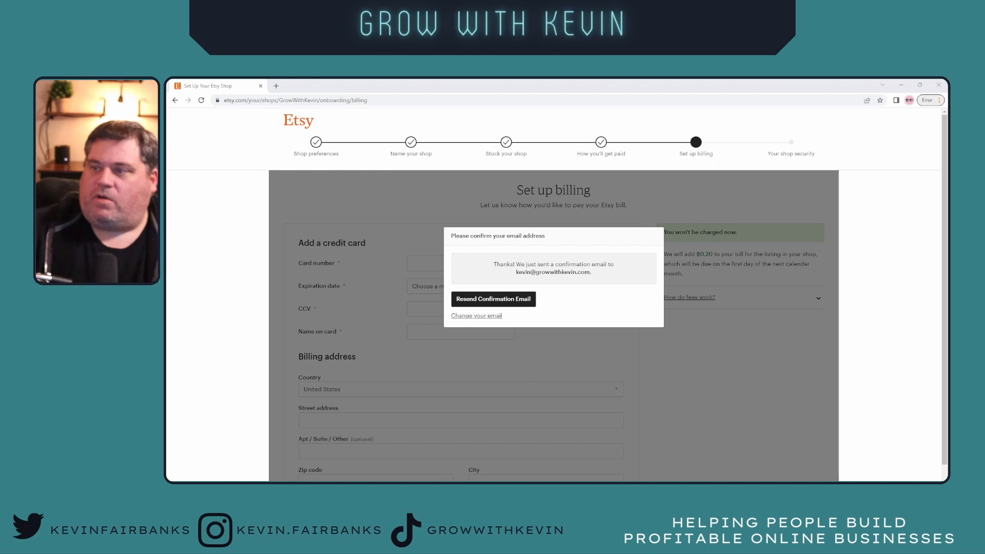
left_click(276, 86)
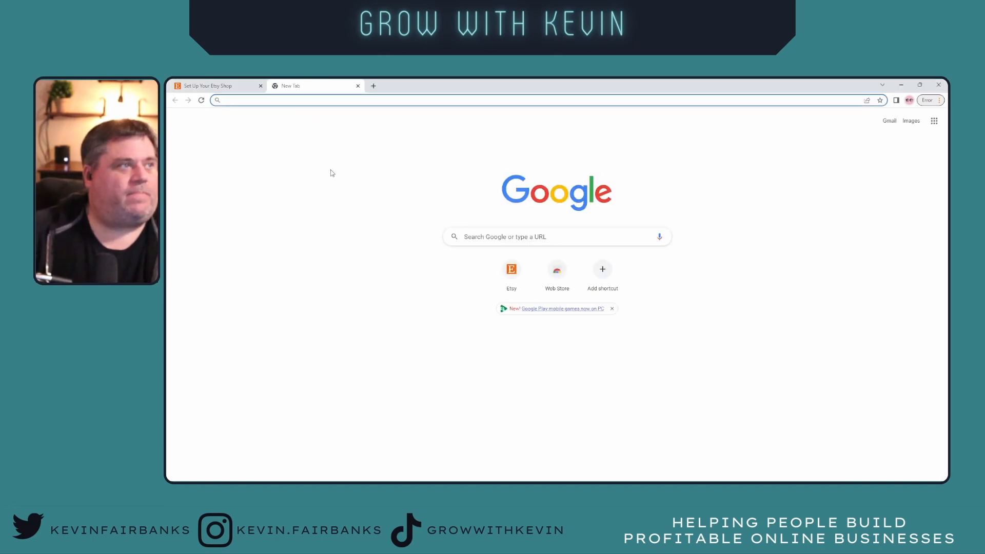
Open the pasted email confirmation link, then reload the Set up billing page and review its card form
key("ctrl+v")
key("Return")
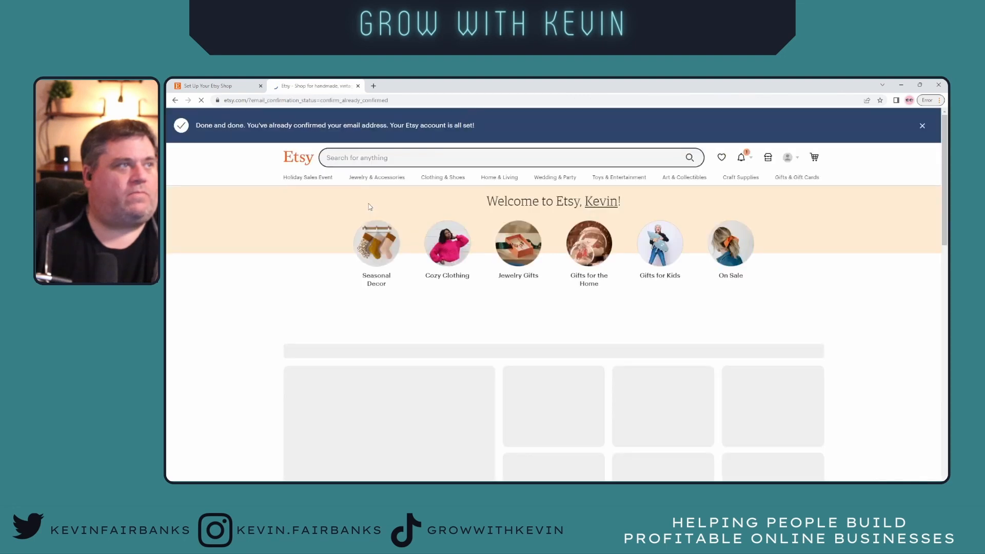
left_click(358, 86)
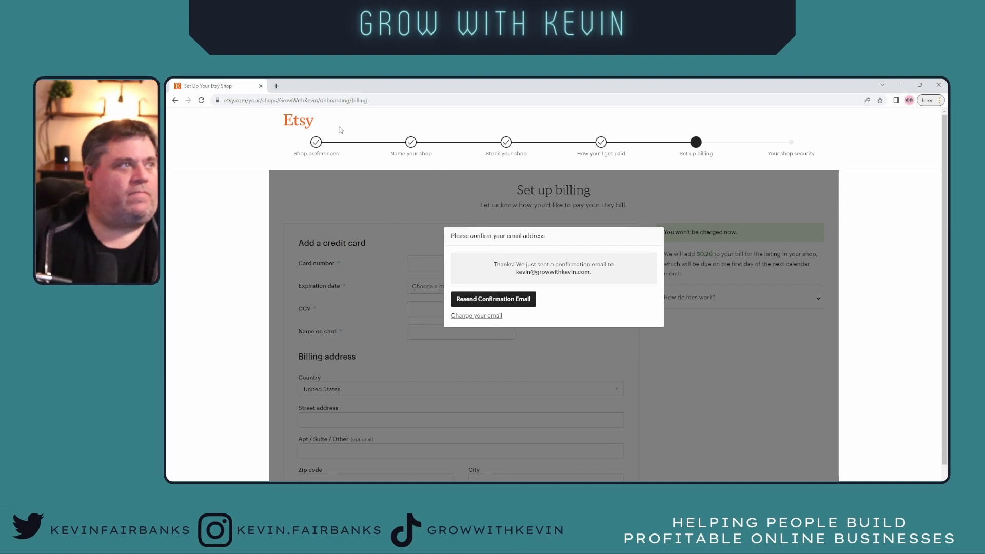
left_click(383, 100)
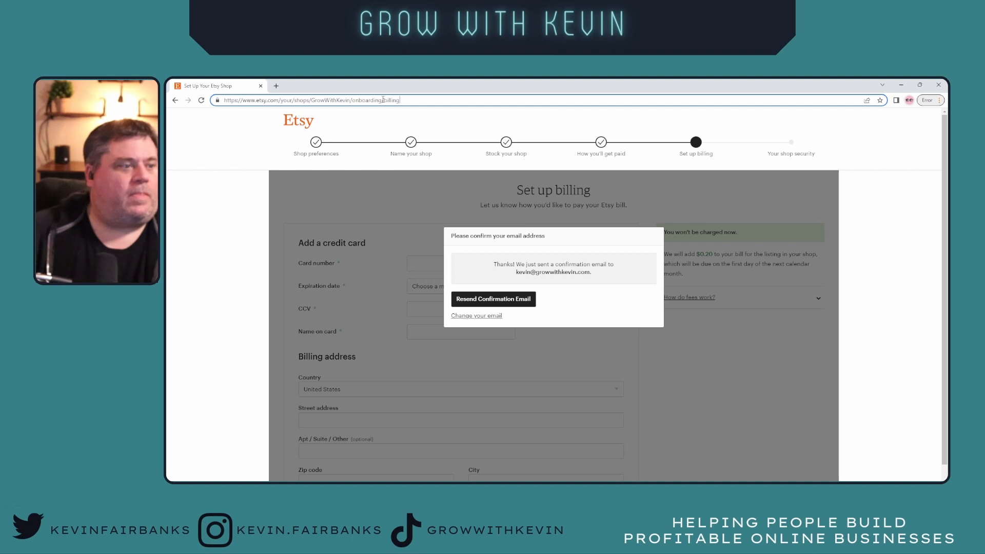
key("Return")
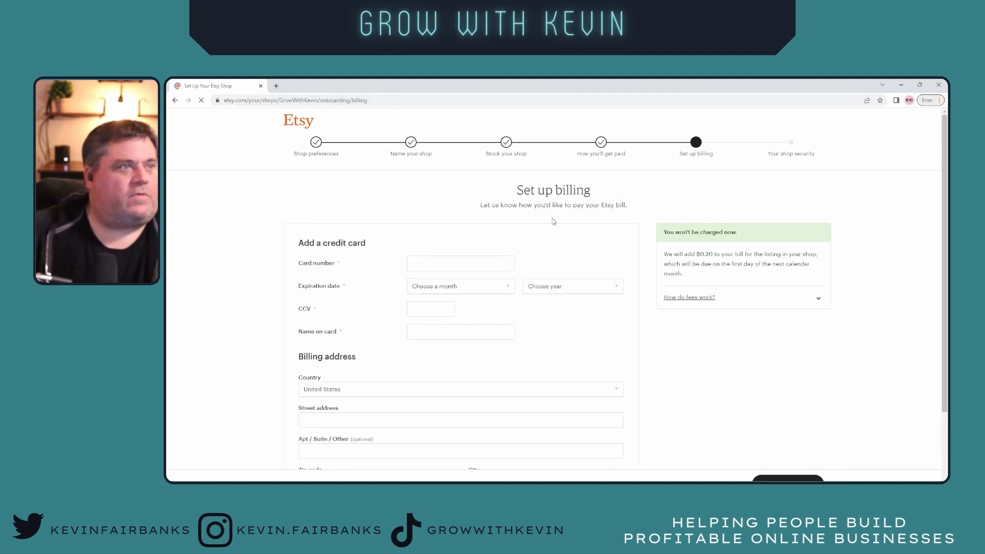
scroll(396, 260, "down", 2)
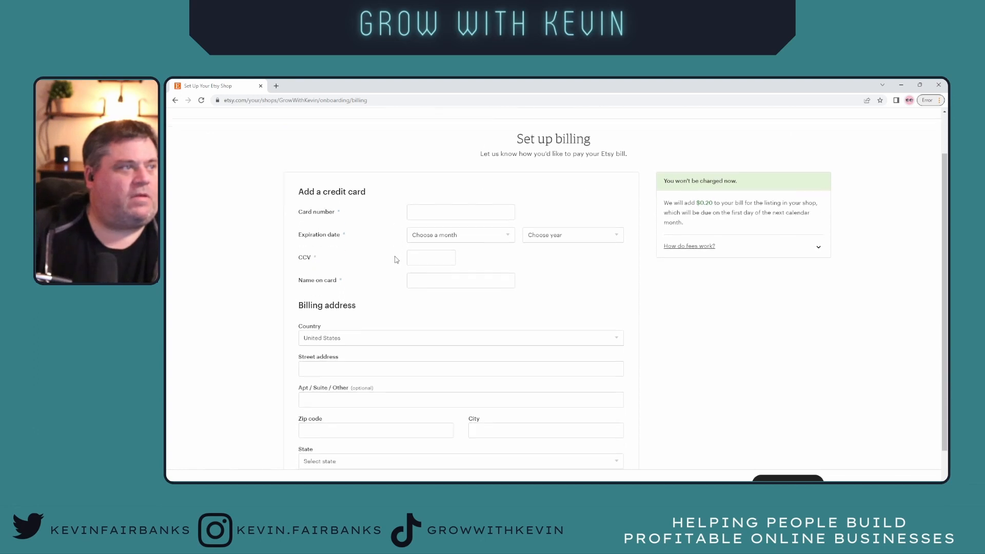
scroll(395, 259, "up", 1)
scroll(395, 259, "up", 2)
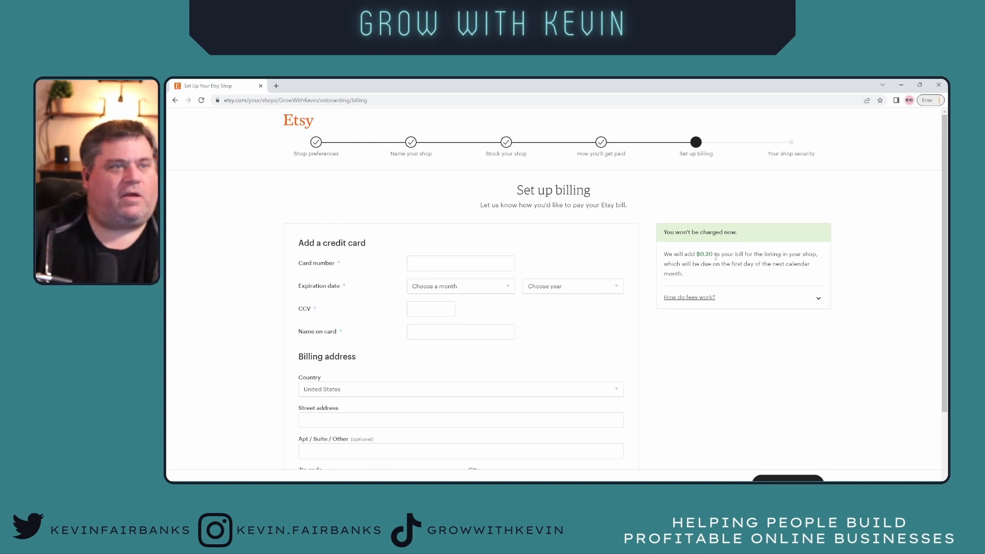
scroll(442, 249, "down", 1)
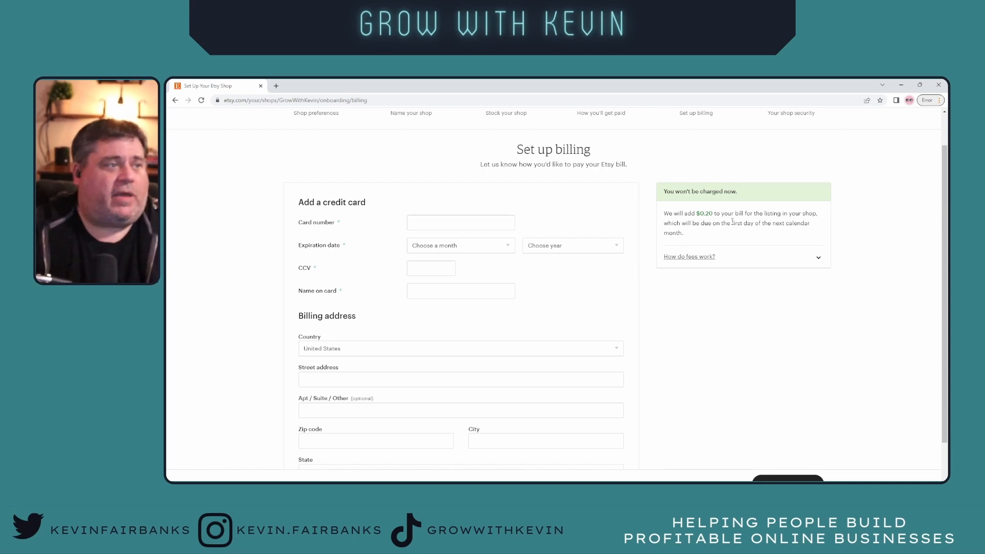
Enter the credit card number, expiration month and year, and billing address, then submit billing
left_click(477, 221)
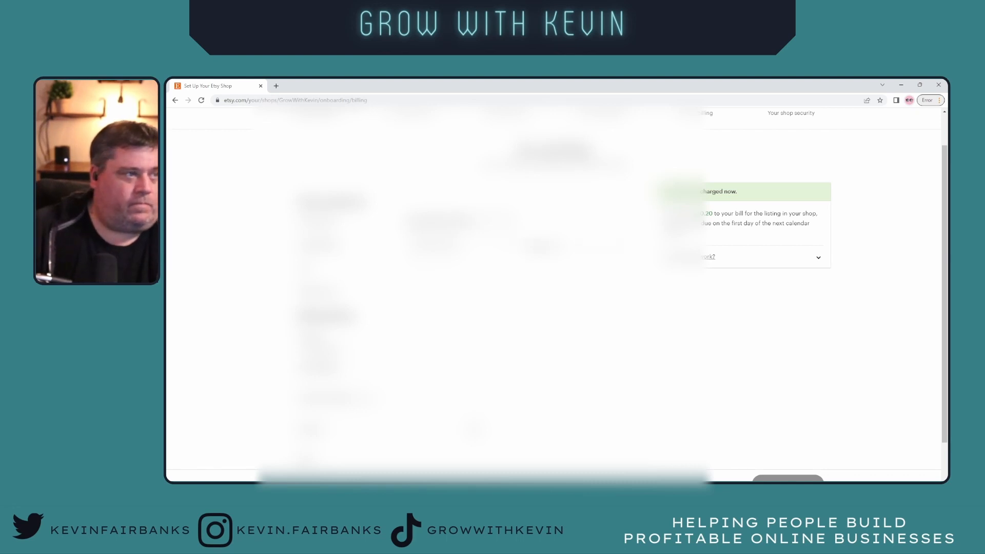
key("Tab")
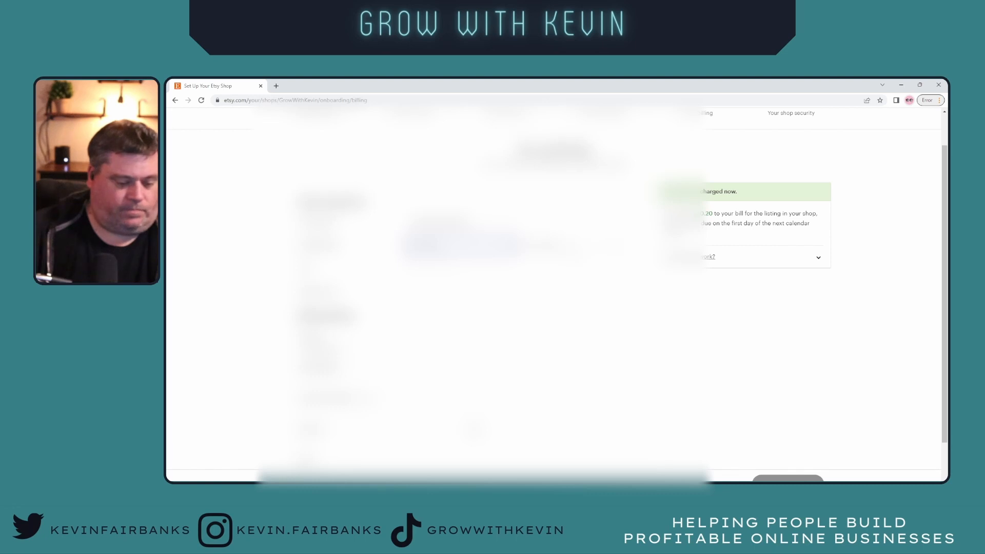
key("Tab")
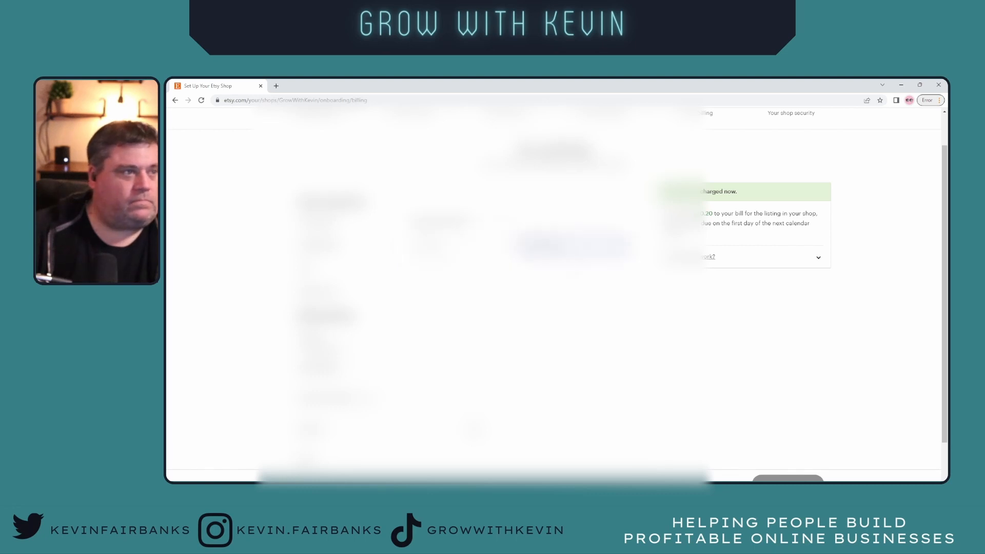
key("Tab")
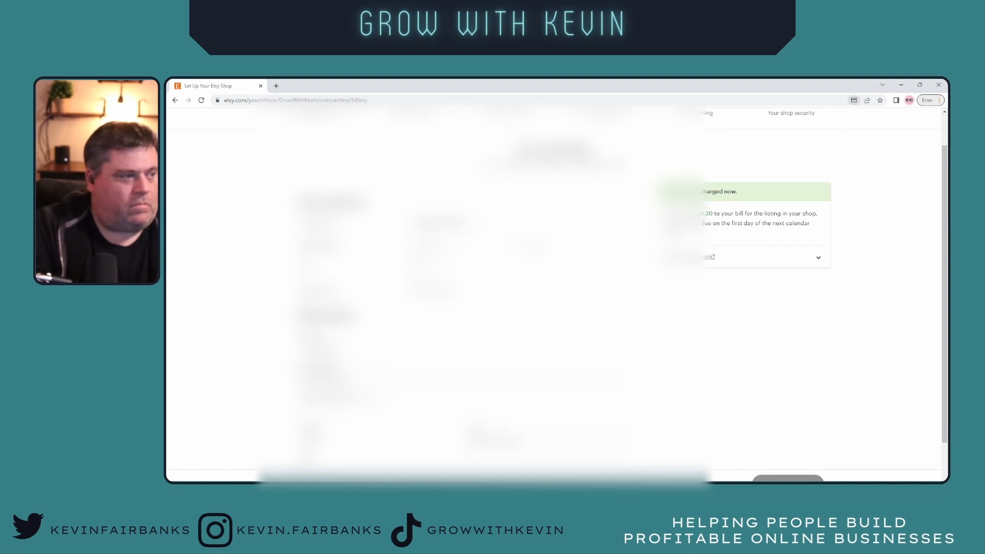
scroll(554, 287, "down", 2)
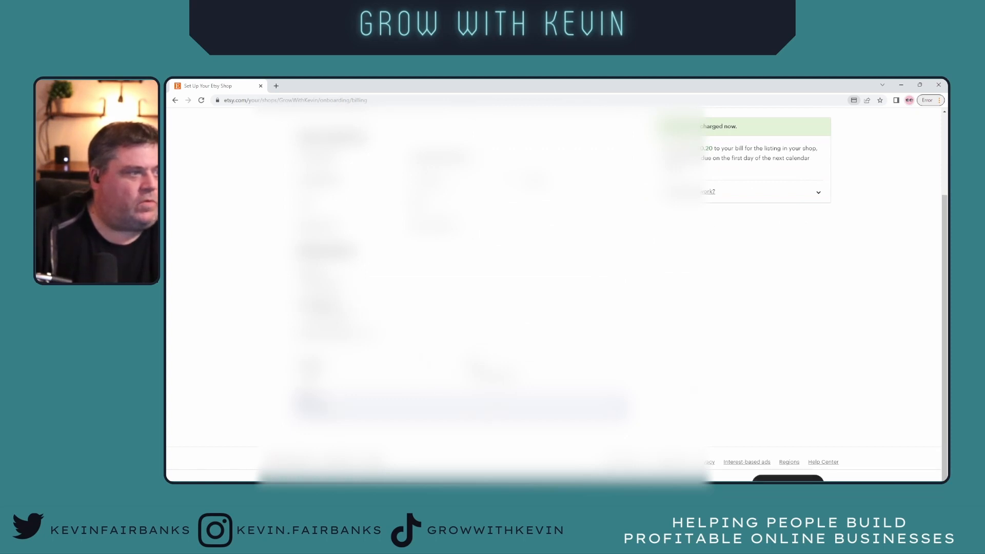
scroll(554, 288, "up", 3)
scroll(554, 288, "down", 3)
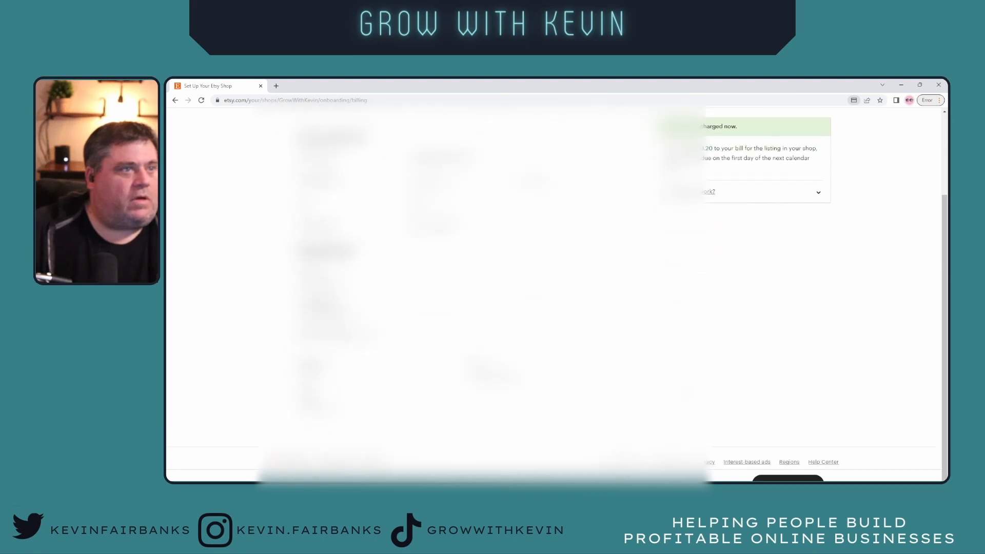
scroll(554, 287, "up", 1)
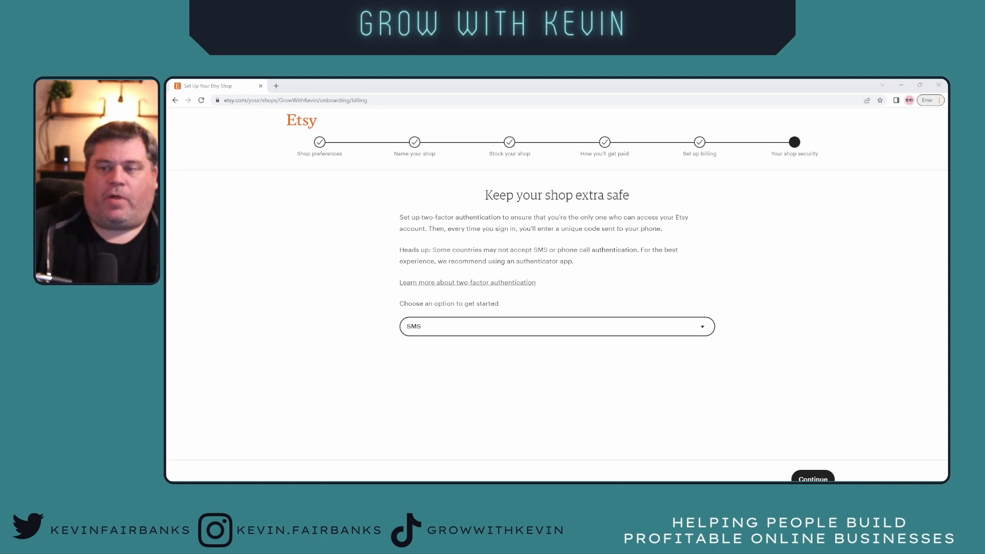
Keep SMS as the two-factor authentication method and continue to its setup
left_click(479, 334)
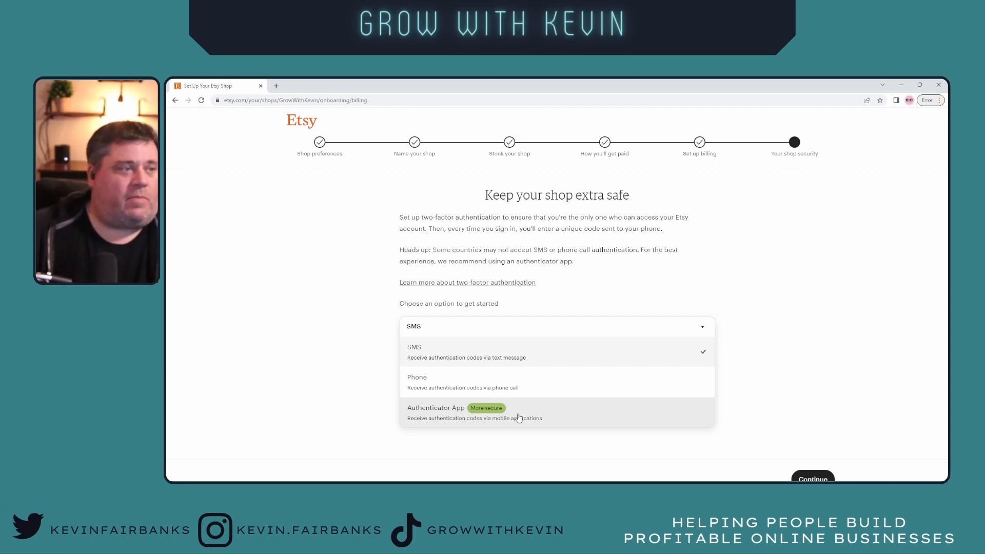
left_click(511, 354)
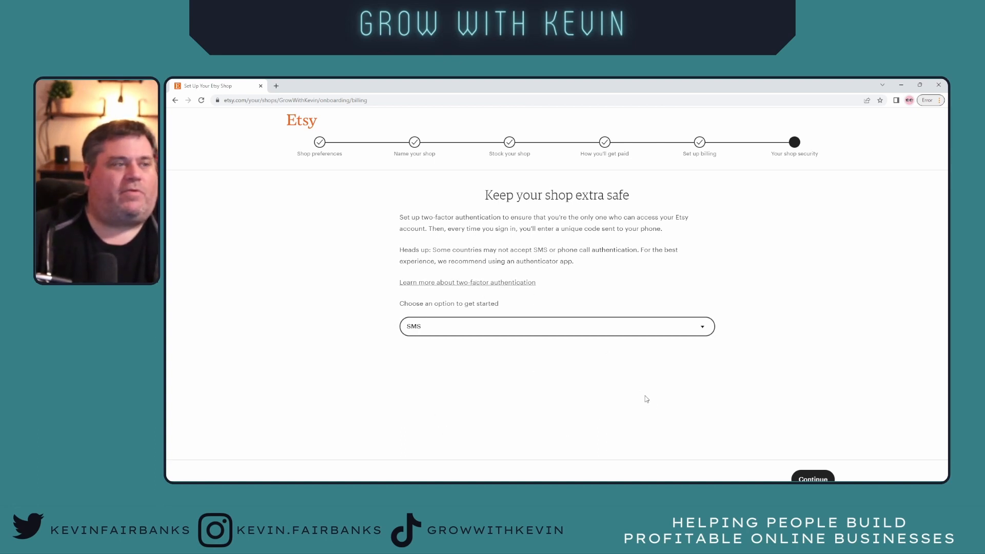
left_click(810, 477)
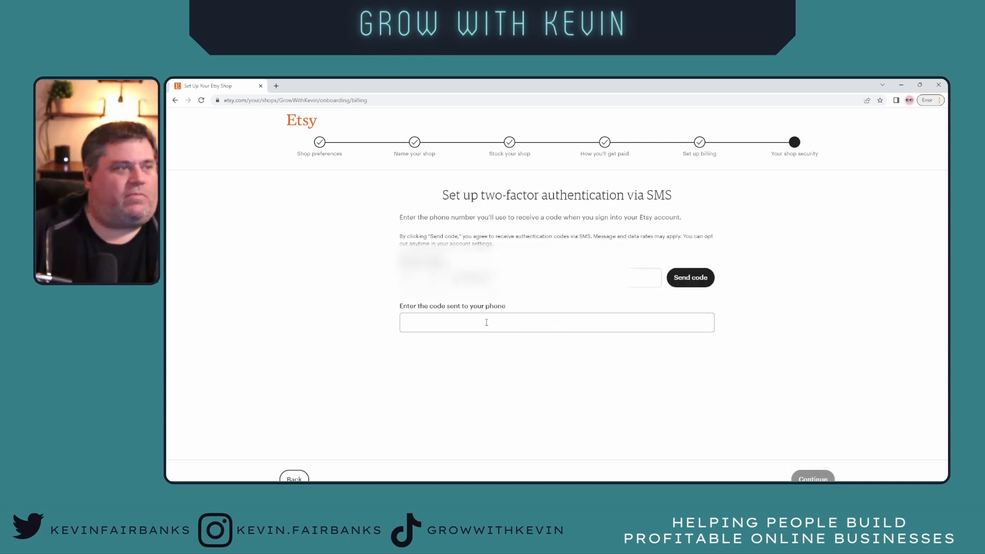
Have a code texted to the phone, enter the received verification code, and submit it
left_click(698, 284)
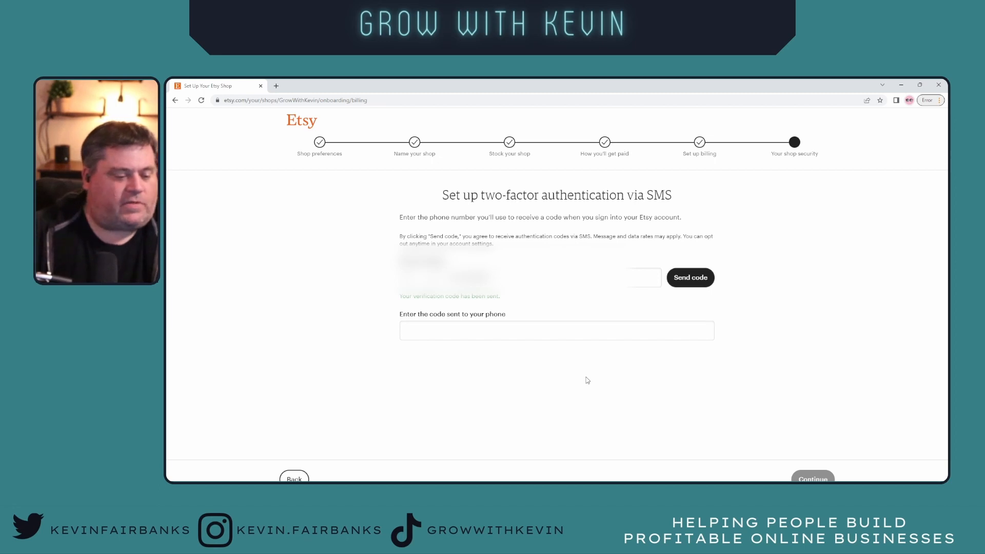
left_click(488, 332)
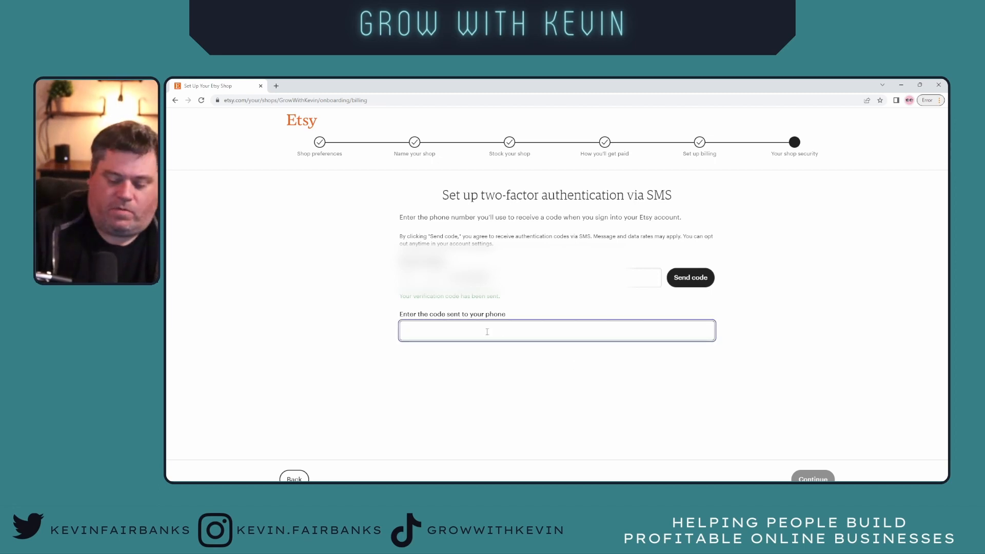
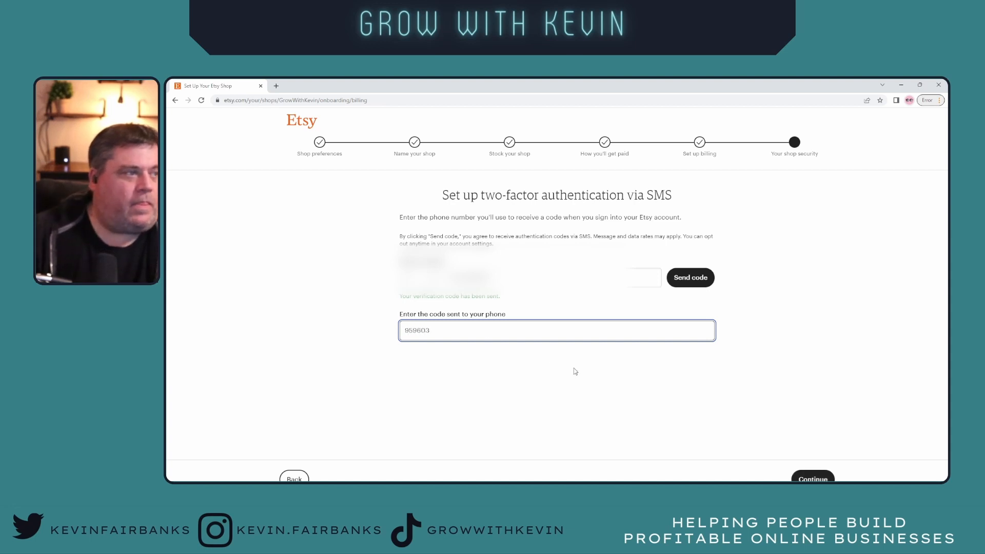
left_click(813, 479)
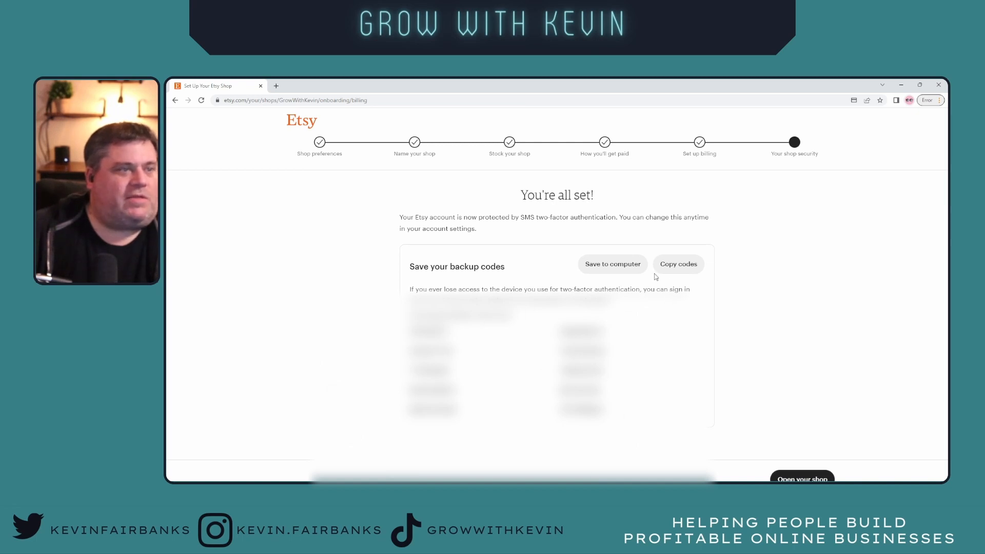
Save the backup codes to the computer and open the newly set-up shop
left_click(613, 270)
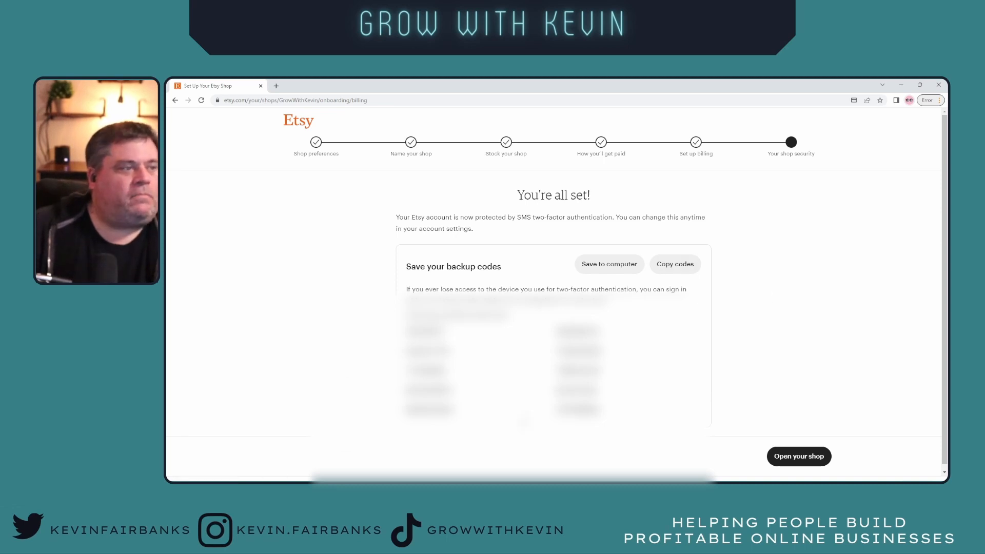
left_click(805, 464)
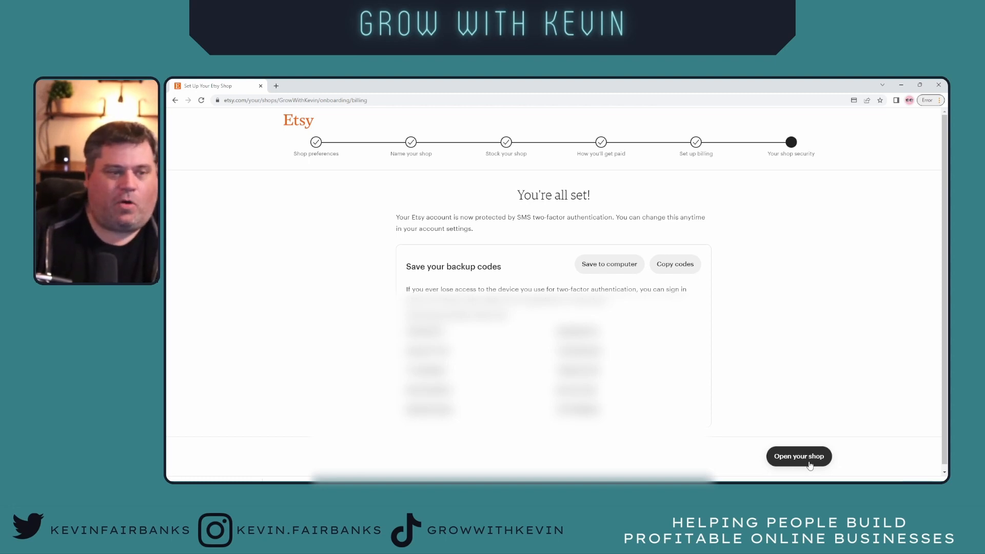
left_click(809, 463)
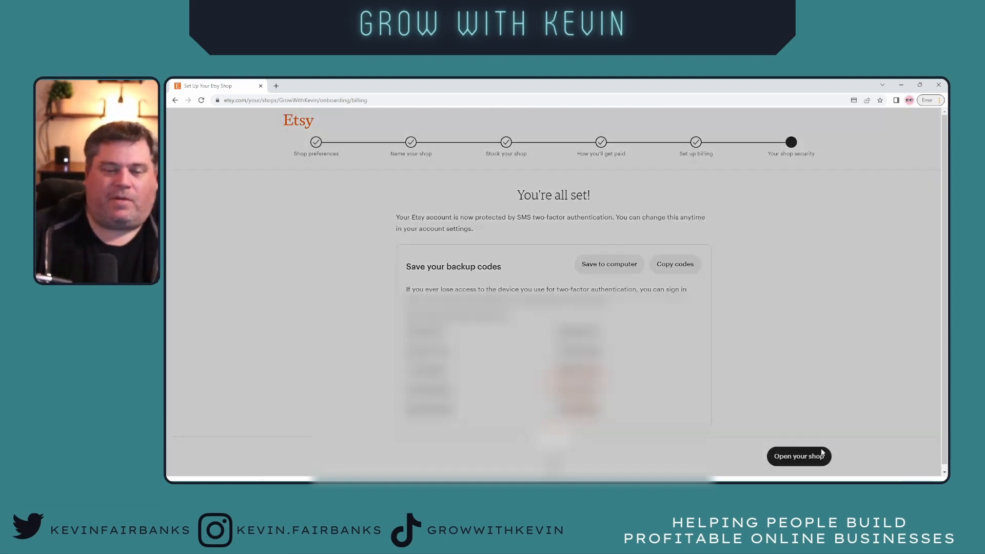